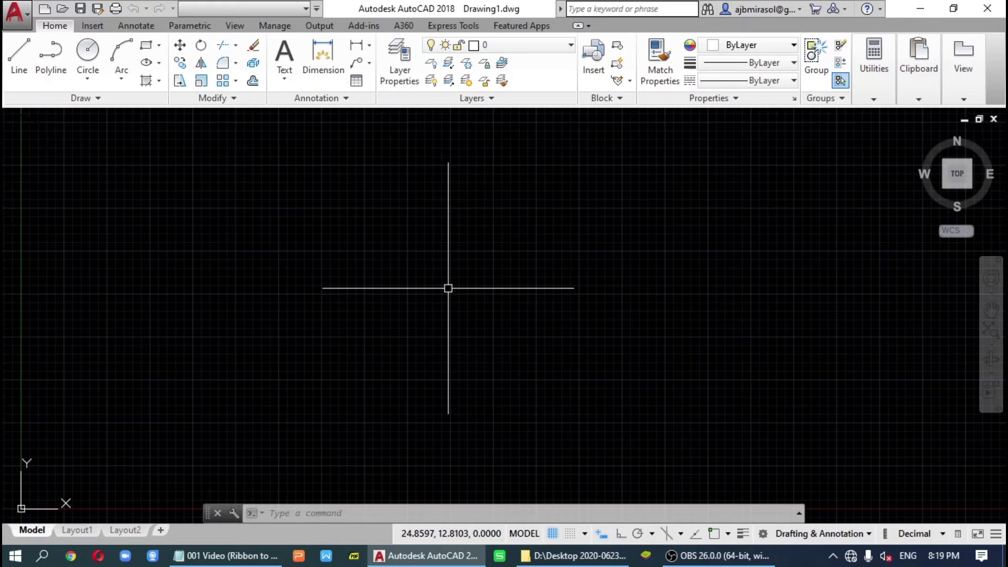
- Close the ribbon with the RIBBONCLOSE command
type("ri")
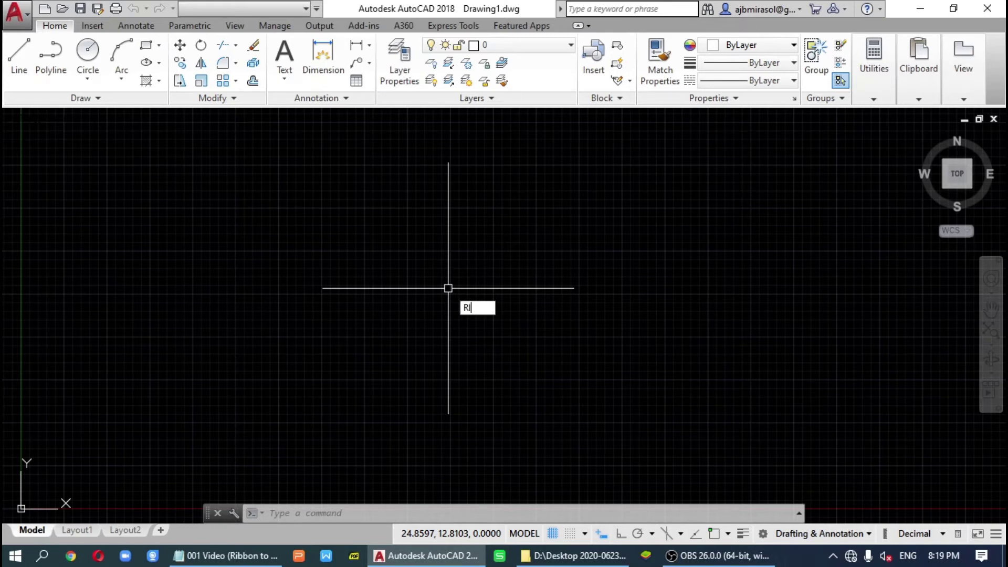
type("bbonclose")
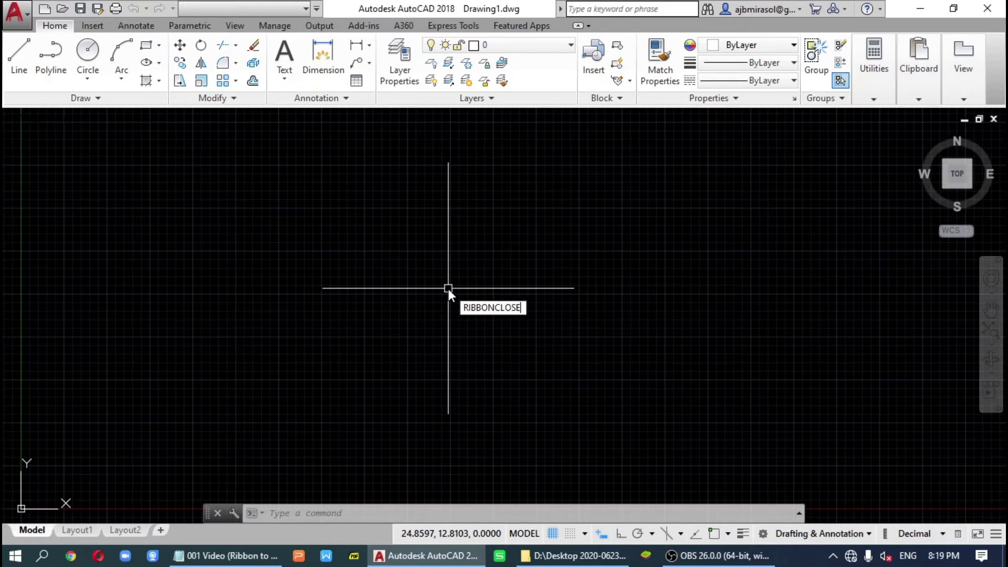
key("Return")
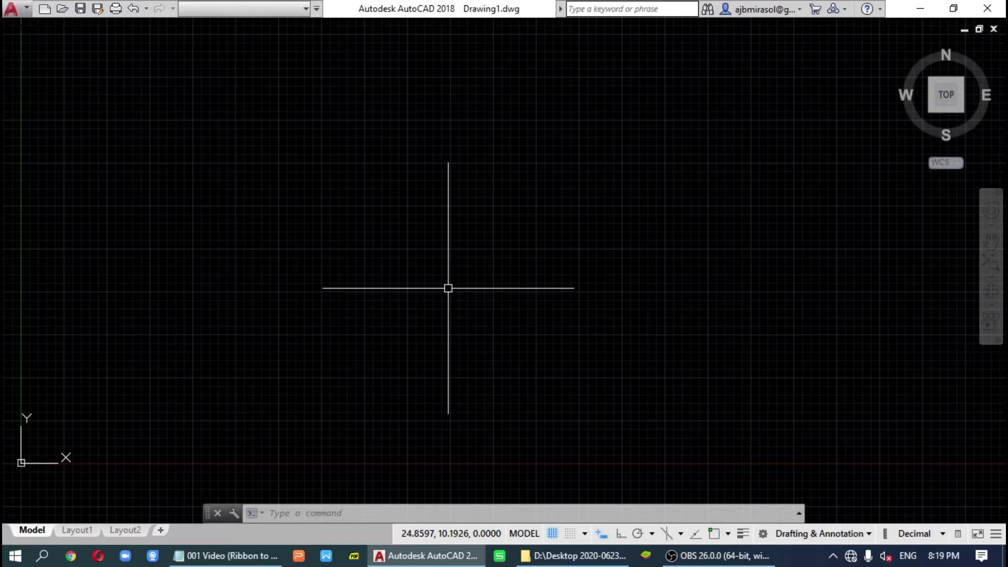
- Run the -TOOLBAR command for the STANDARD toolbar and choose the Show option
type("-TOOLBAR")
key("Return")
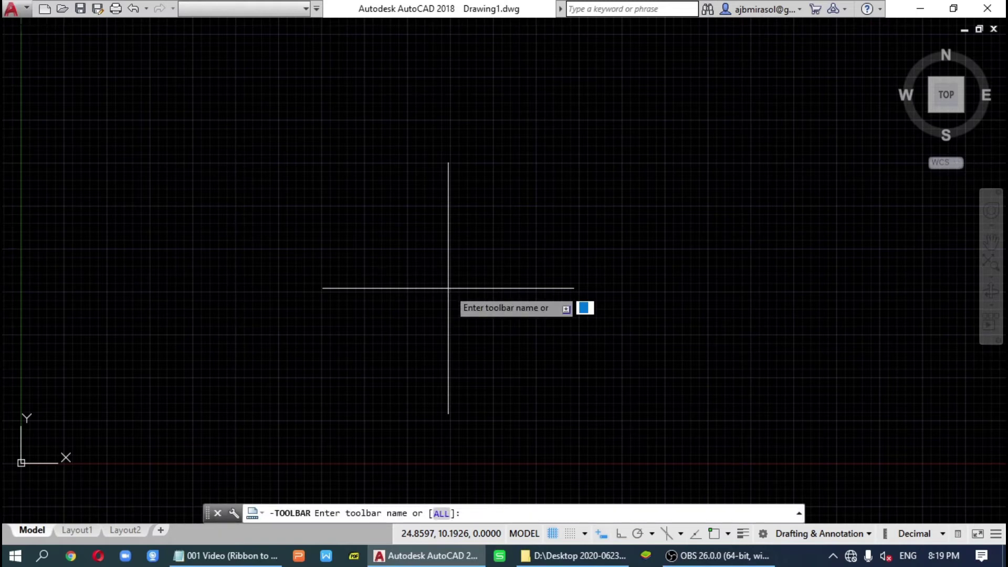
type("STANDARD")
key("Return")
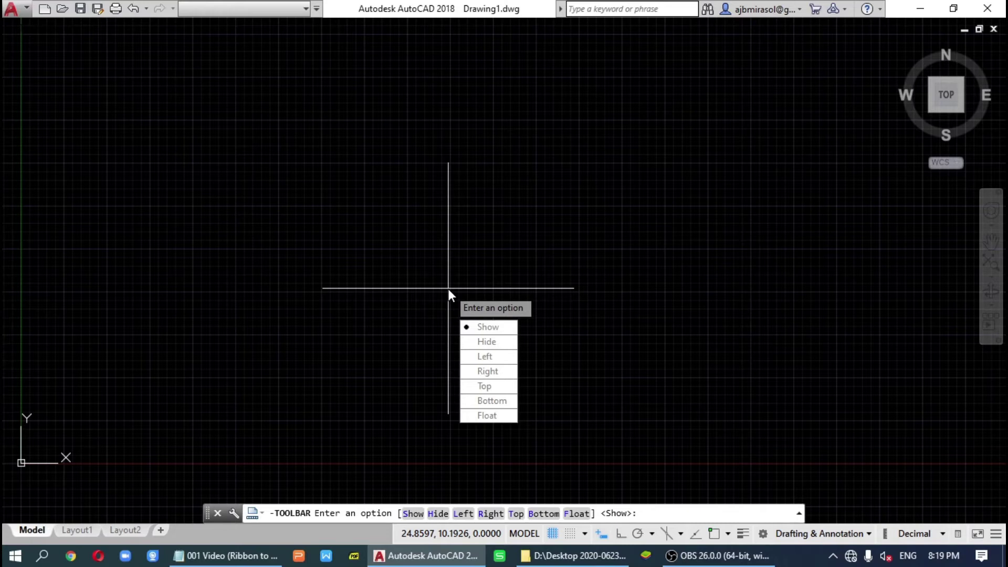
left_click(486, 330)
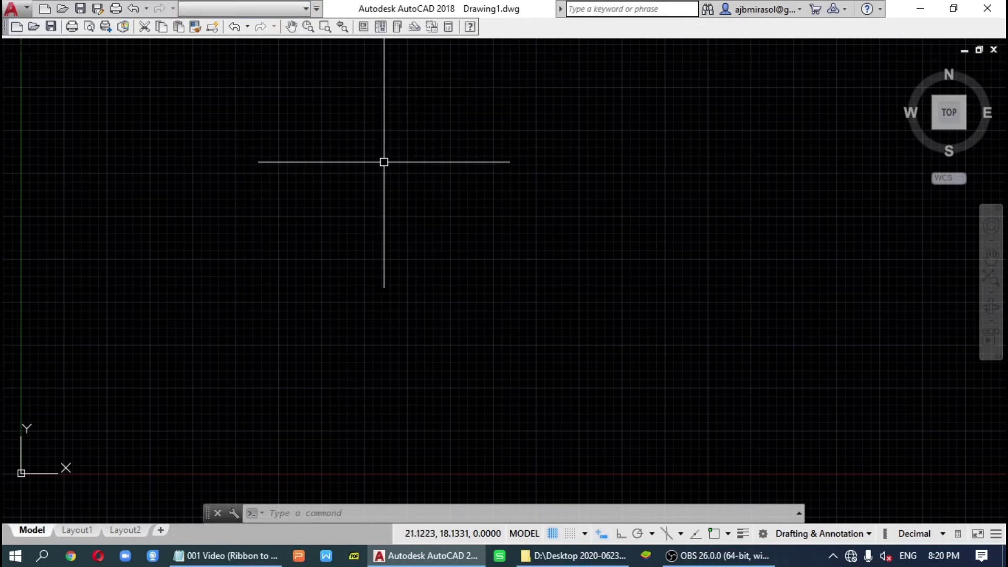
- Turn on the classic menu bar
left_click(318, 9)
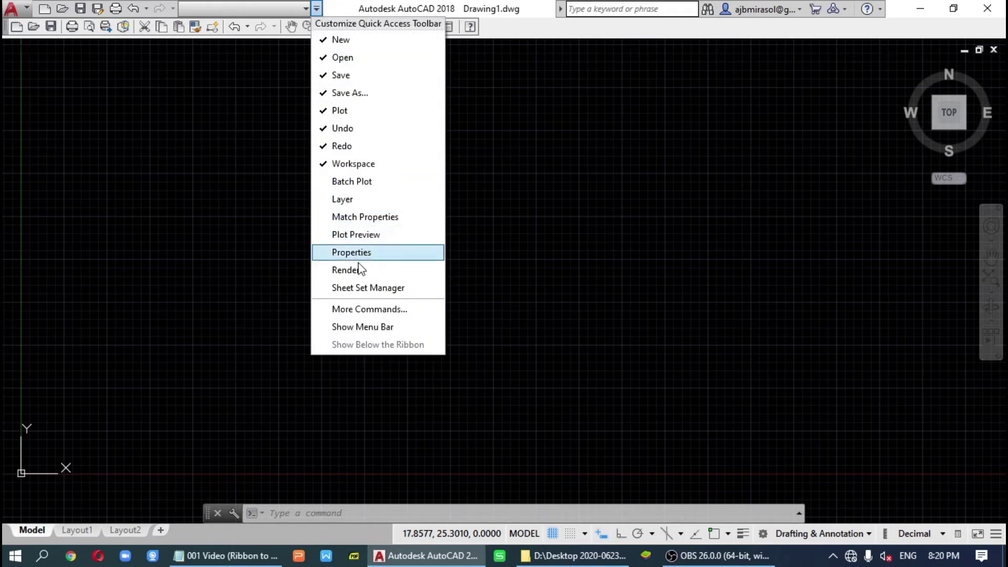
left_click(391, 330)
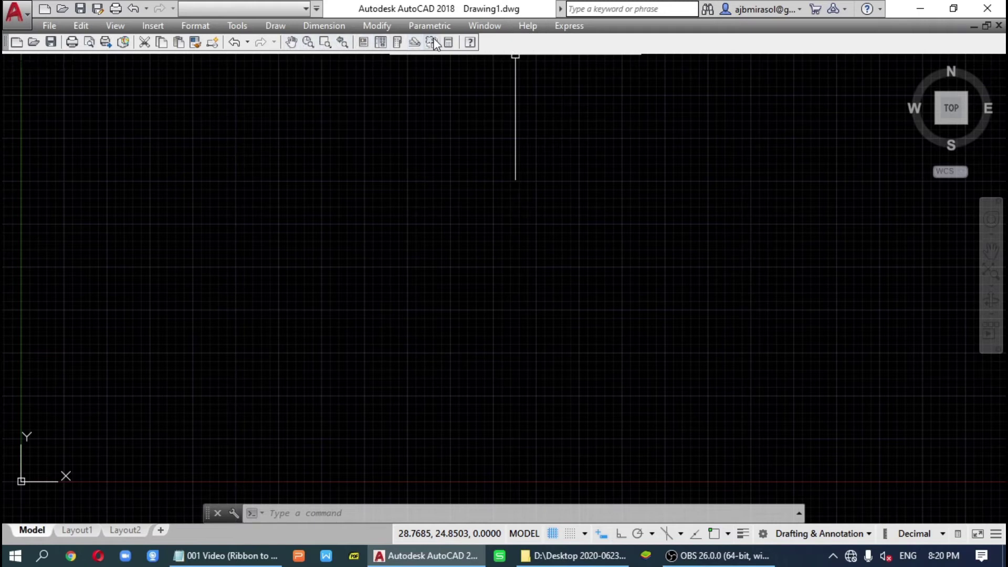
- Display the AutoCAD Layers toolbar alongside the Standard toolbar
right_click(296, 52)
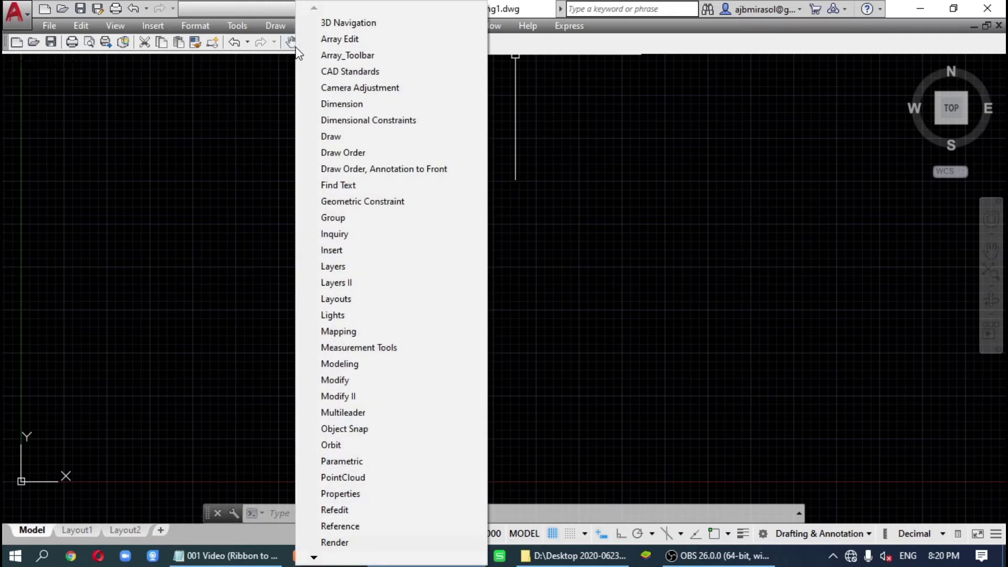
left_click(540, 43)
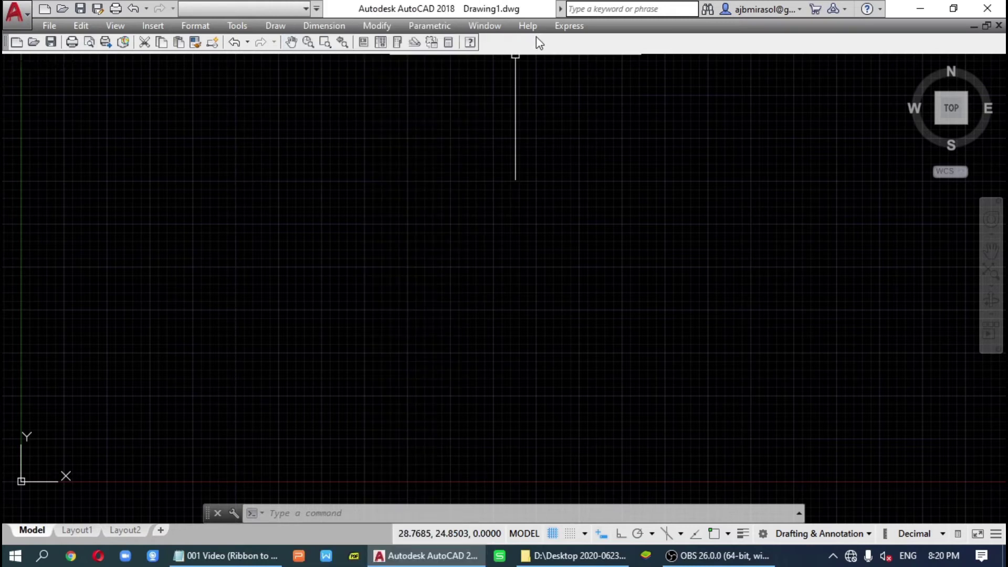
right_click(497, 47)
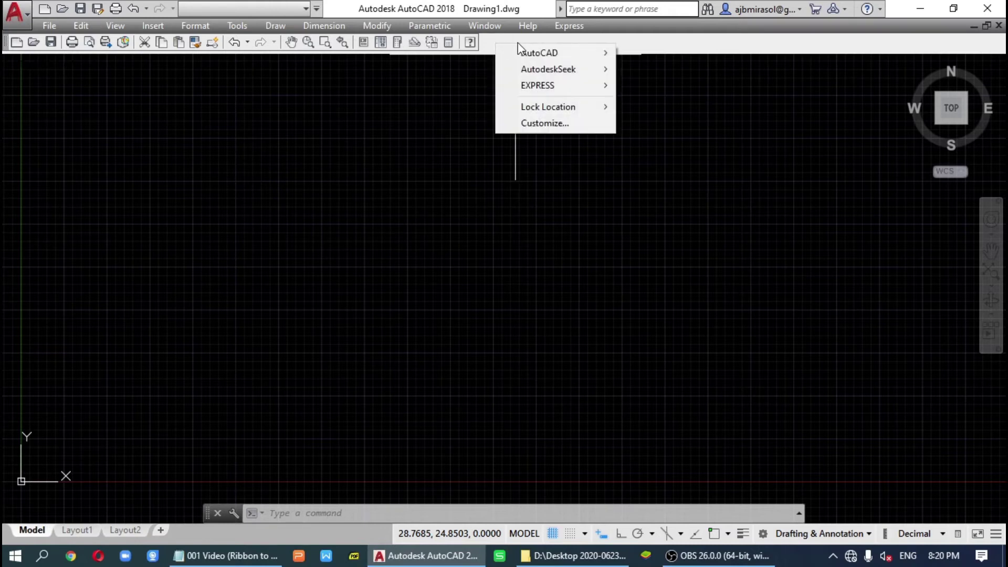
mouse_move(608, 59)
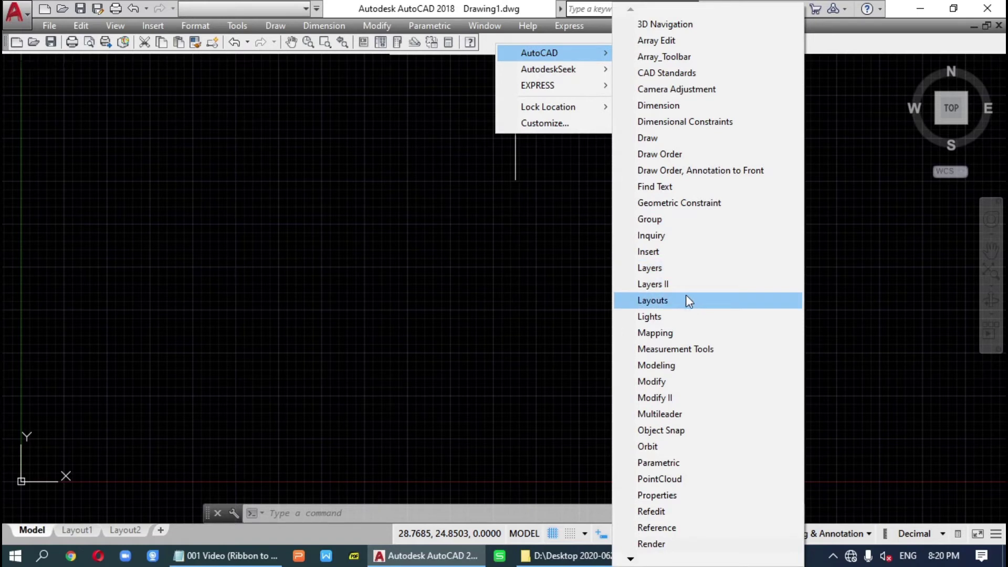
mouse_move(631, 559)
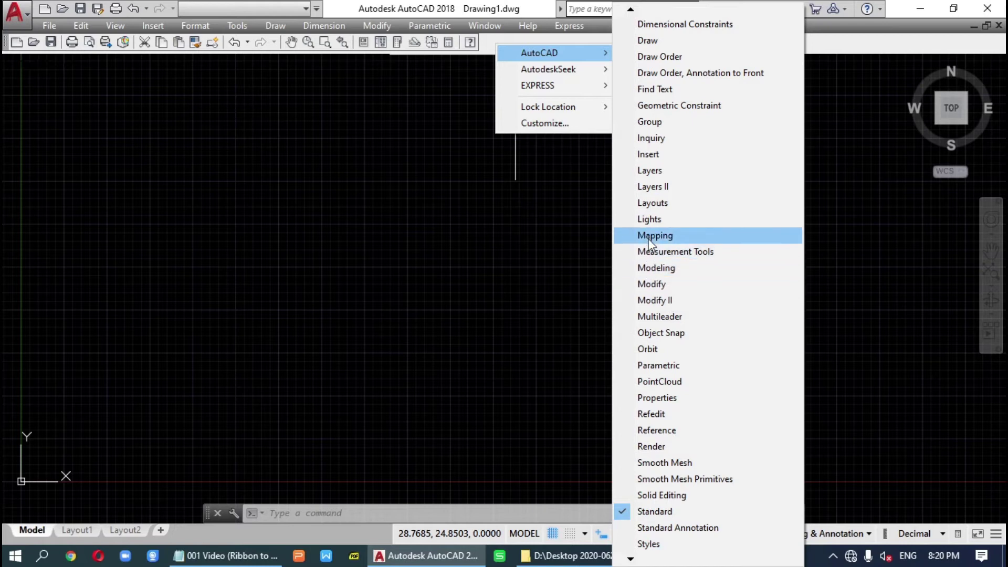
left_click(638, 173)
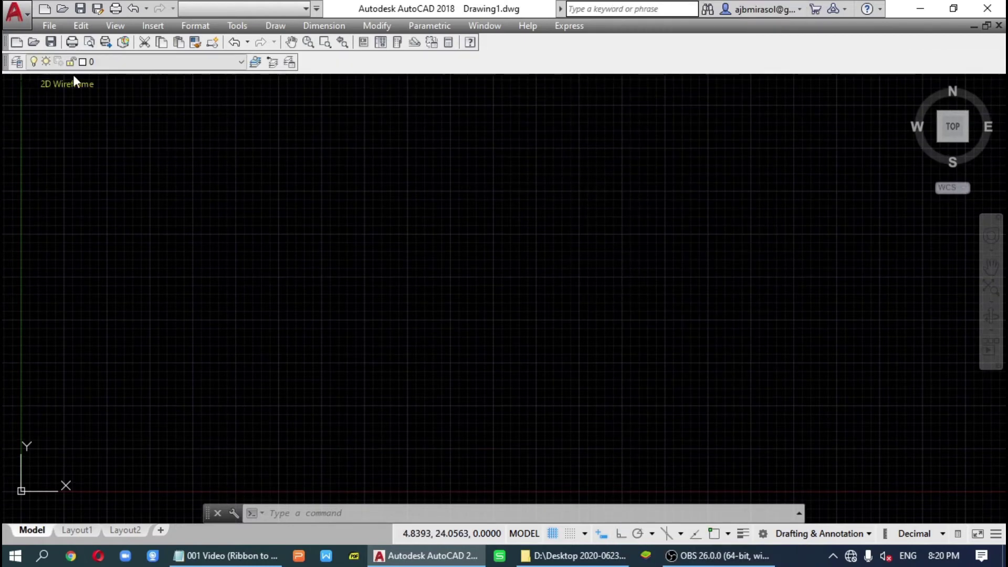
- Display the AutoCAD Styles toolbar
right_click(475, 63)
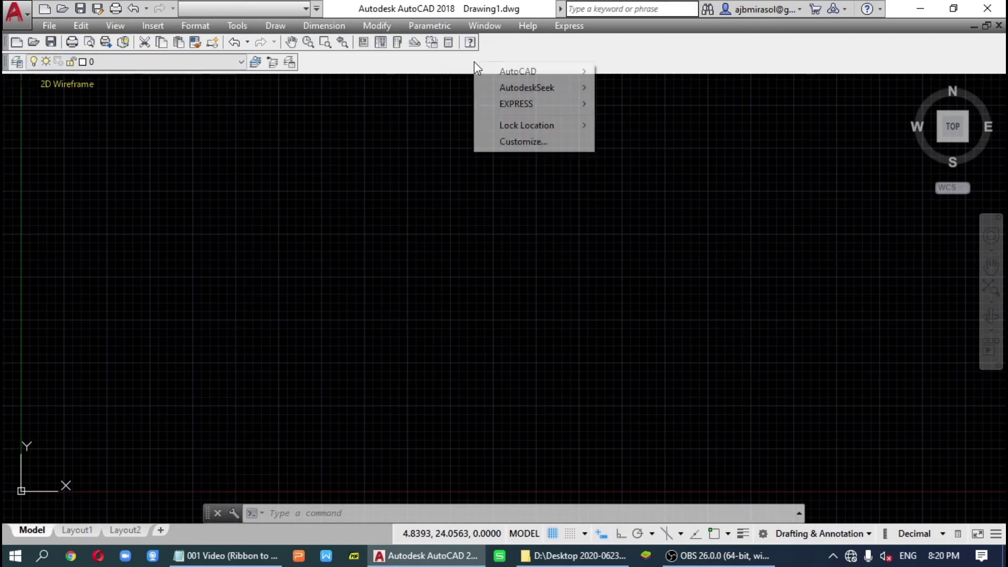
mouse_move(515, 72)
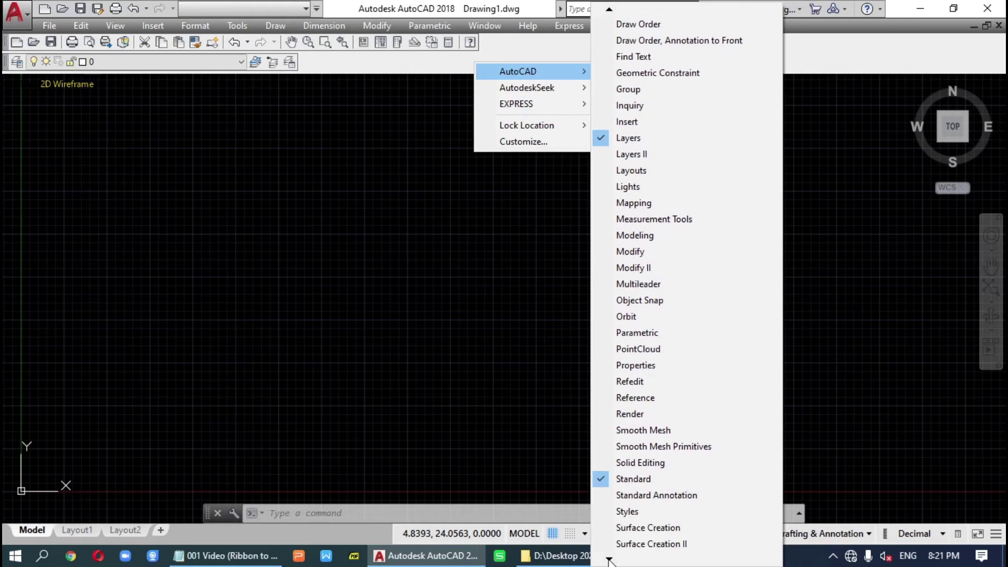
left_click(640, 511)
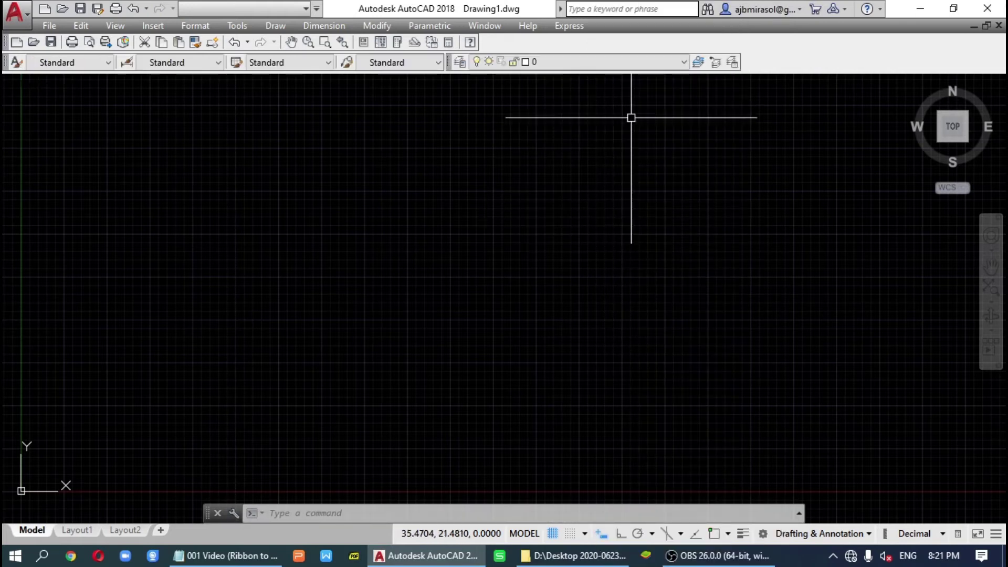
- Display the AutoCAD Properties toolbar
right_click(621, 49)
mouse_move(654, 55)
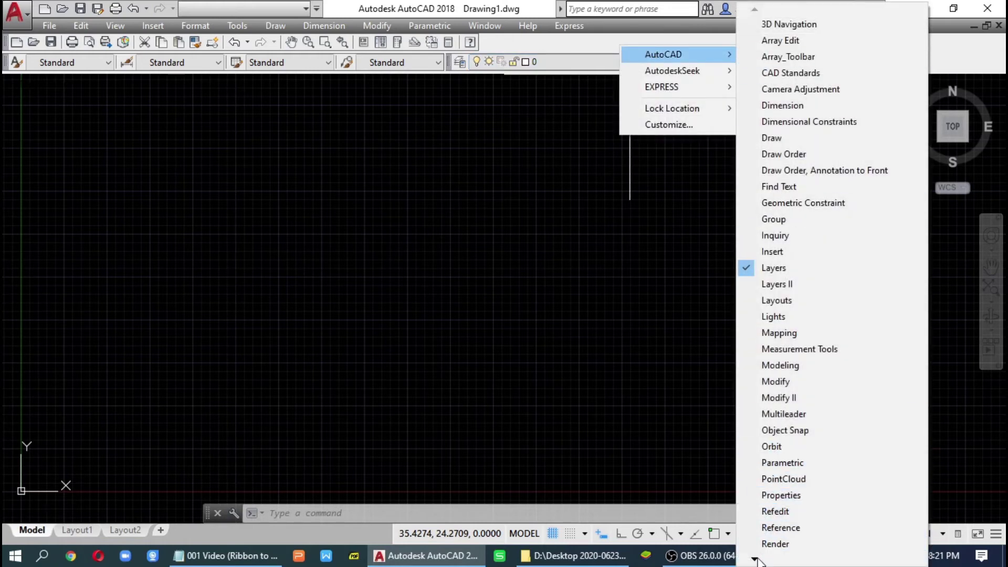
mouse_move(755, 559)
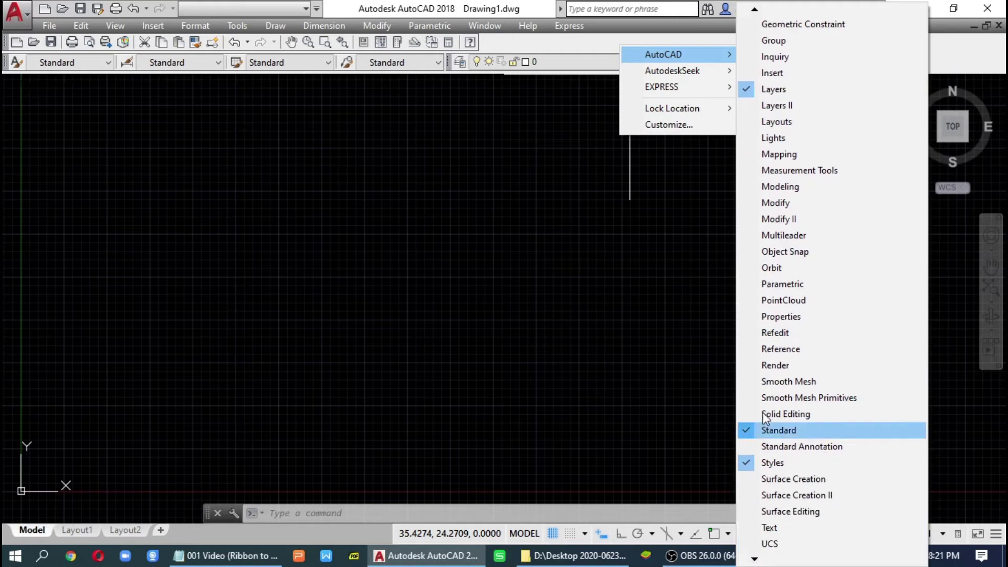
left_click(761, 316)
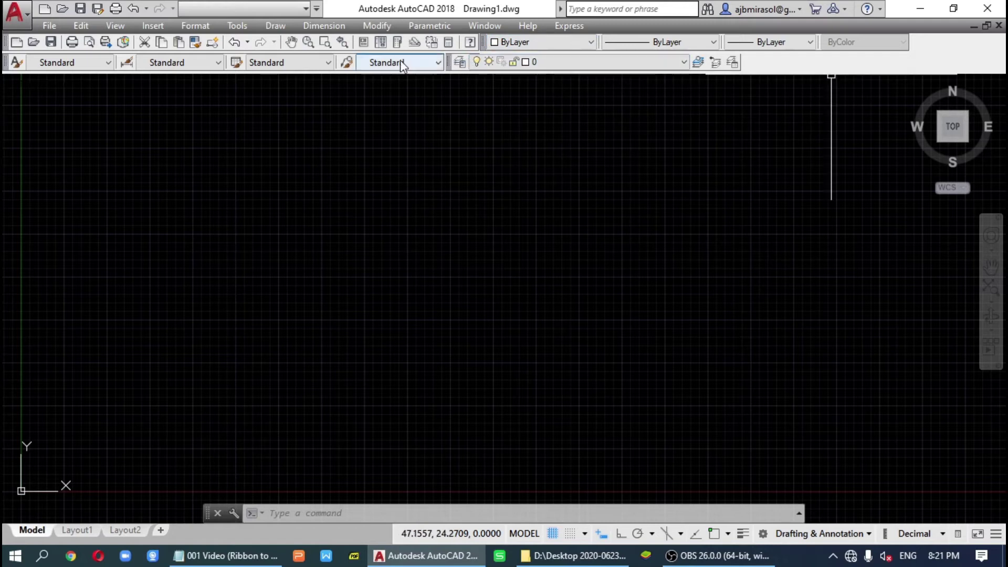
- Rearrange the second toolbar row so the Layers toolbar comes first and the Styles toolbar is docked after it
left_click_drag(8, 63, 500, 197)
left_click_drag(449, 67, 7, 67)
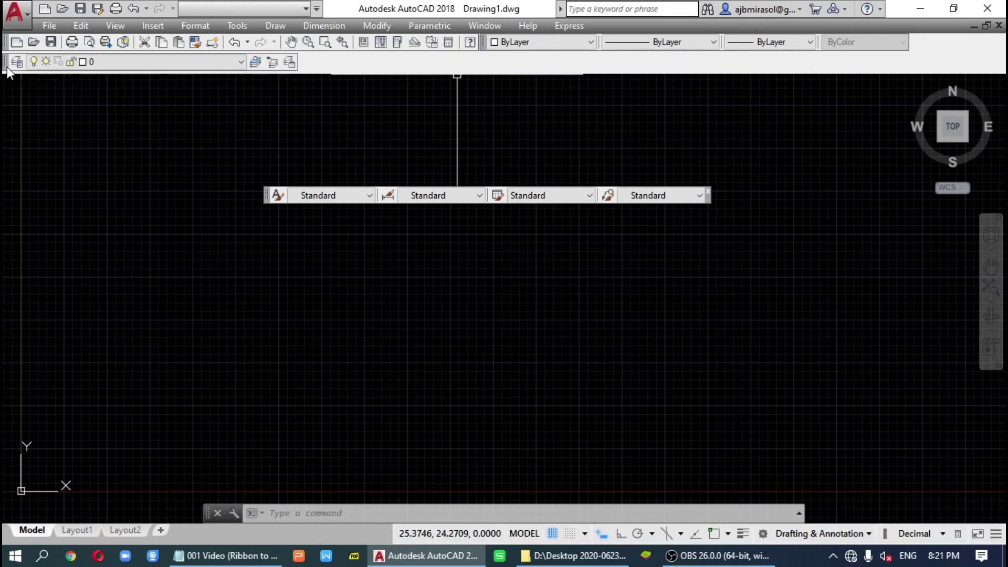
left_click_drag(266, 196, 527, 66)
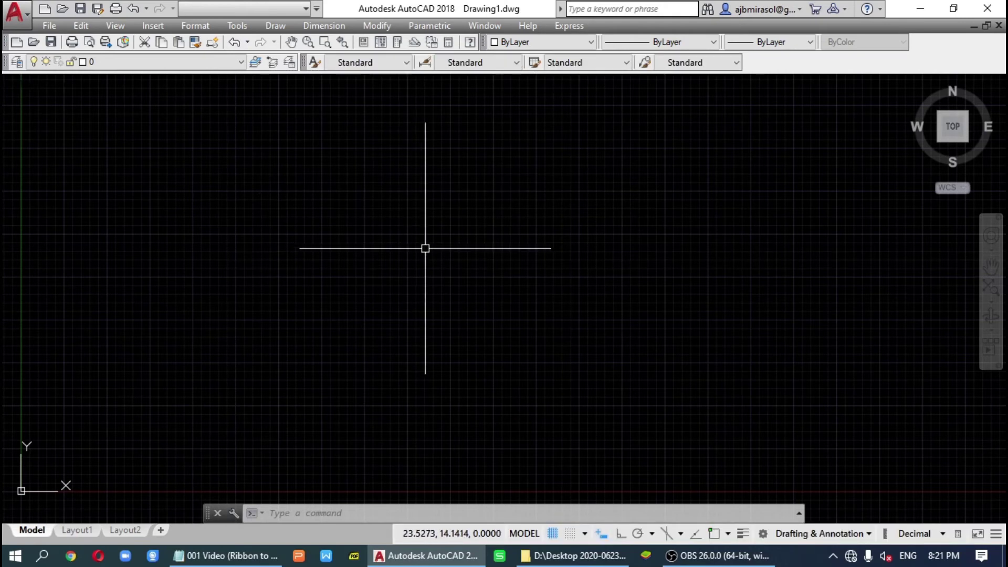
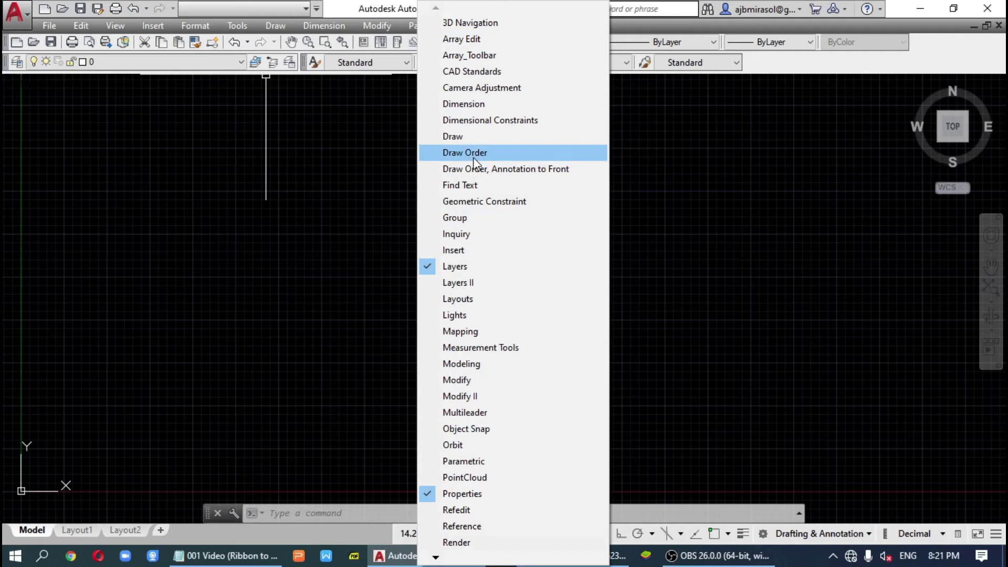
- Display the Draw toolbar
left_click(457, 136)
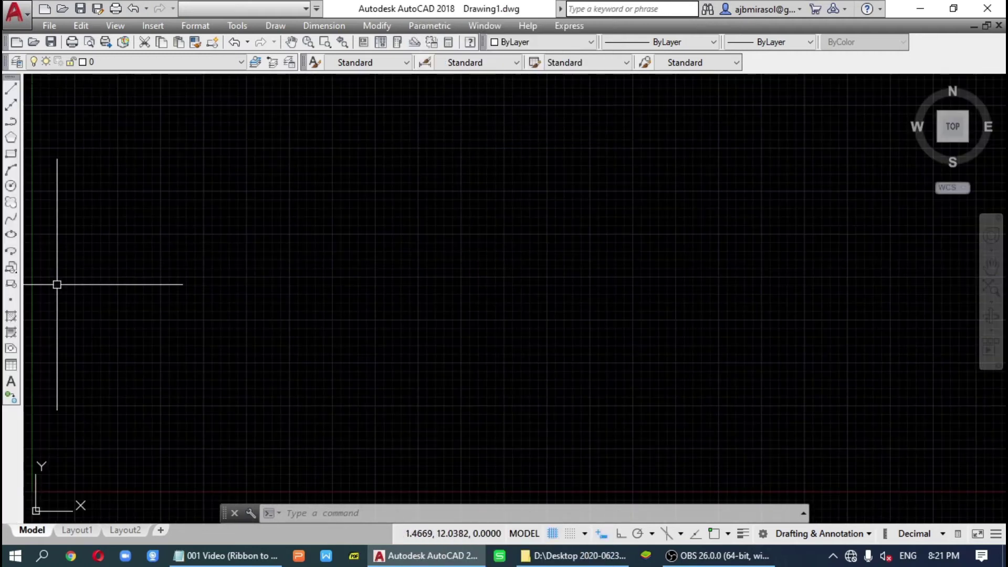
right_click(8, 77)
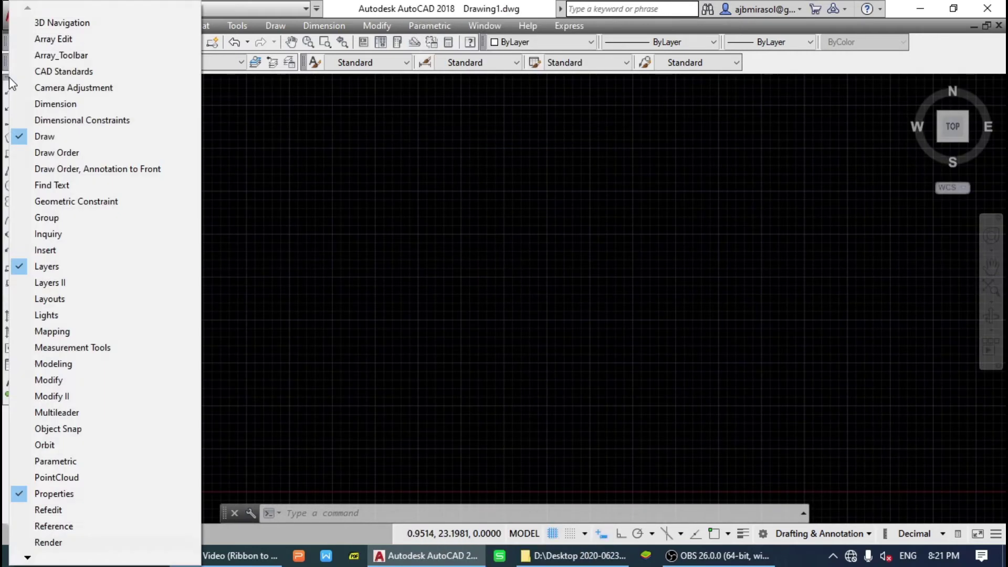
left_click(612, 68)
- Display the Modify toolbar and float it over the drawing area
right_click(400, 42)
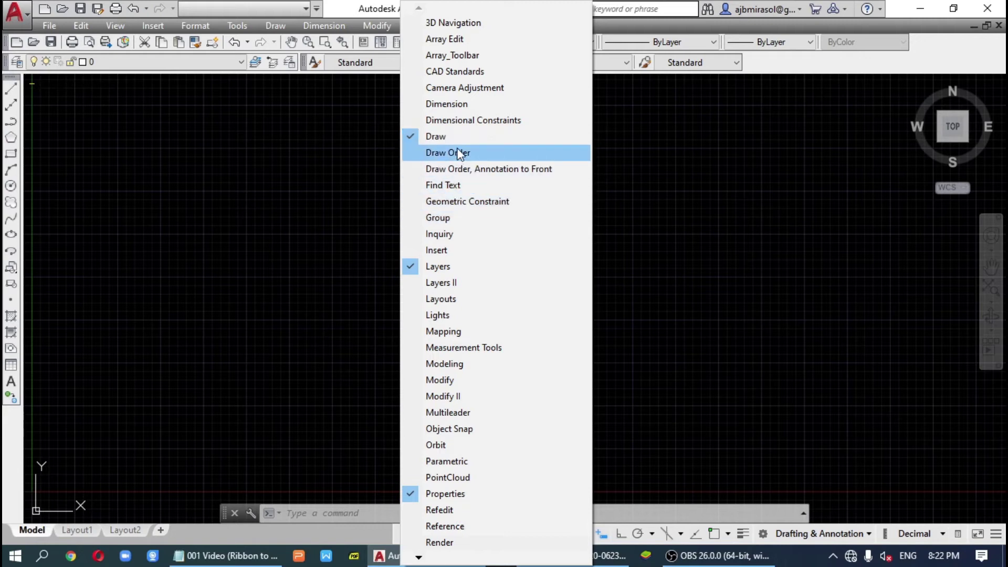
left_click(454, 384)
left_click_drag(4, 24, 167, 147)
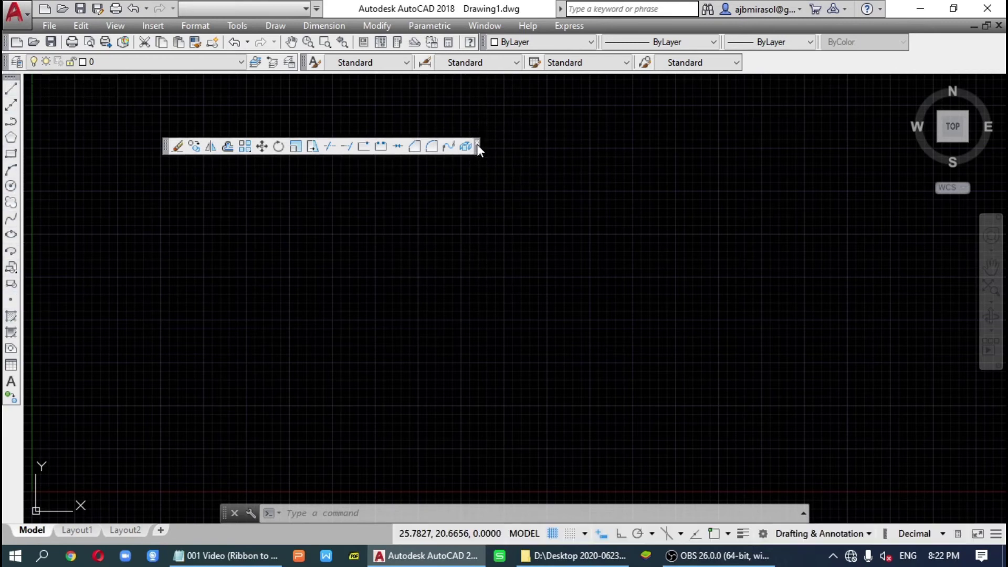
- Close the floating Modify toolbar, and undock and close the Draw toolbar
left_click_drag(477, 144, 499, 140)
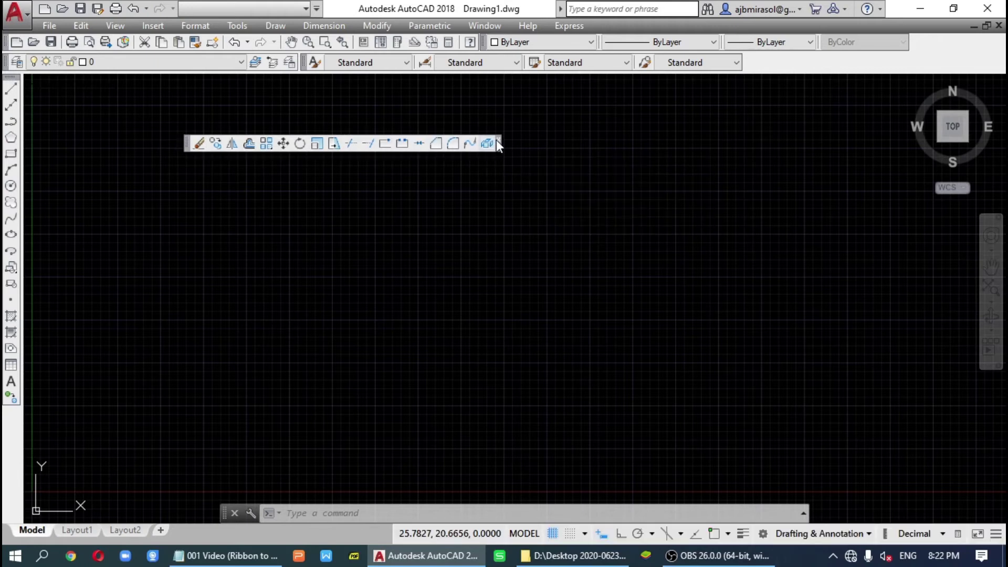
left_click(499, 140)
left_click(493, 140)
left_click(29, 90)
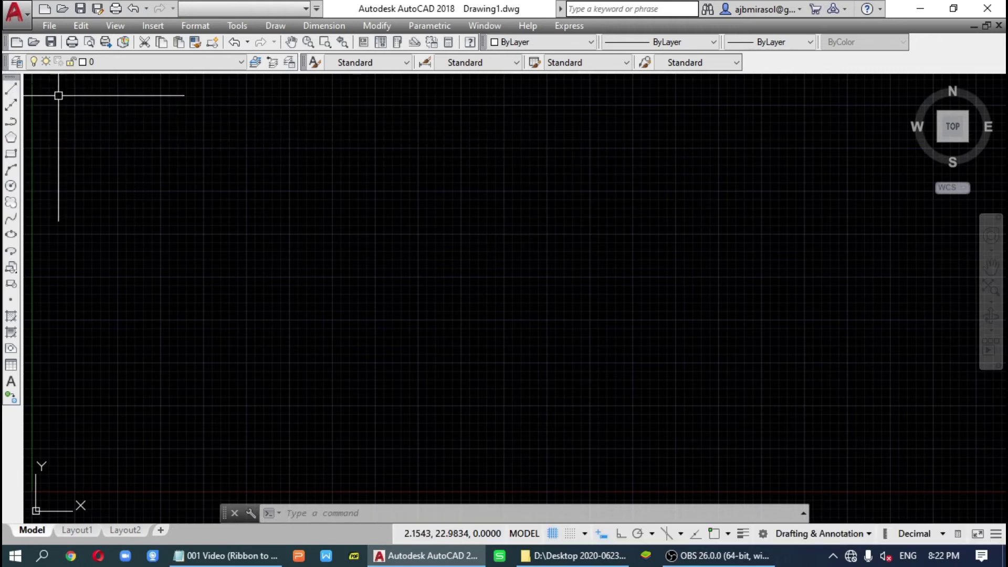
left_click_drag(14, 81, 465, 156)
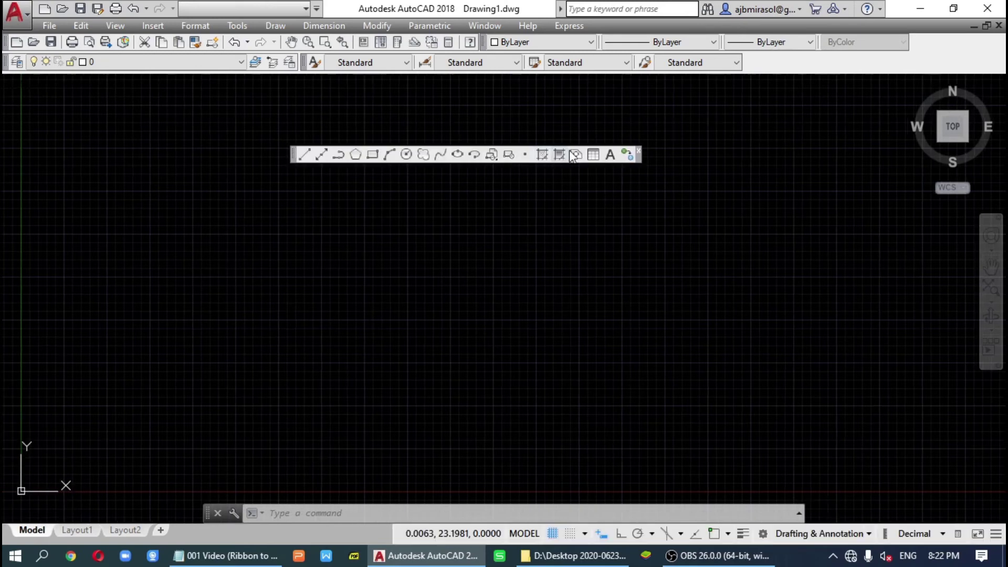
left_click(638, 153)
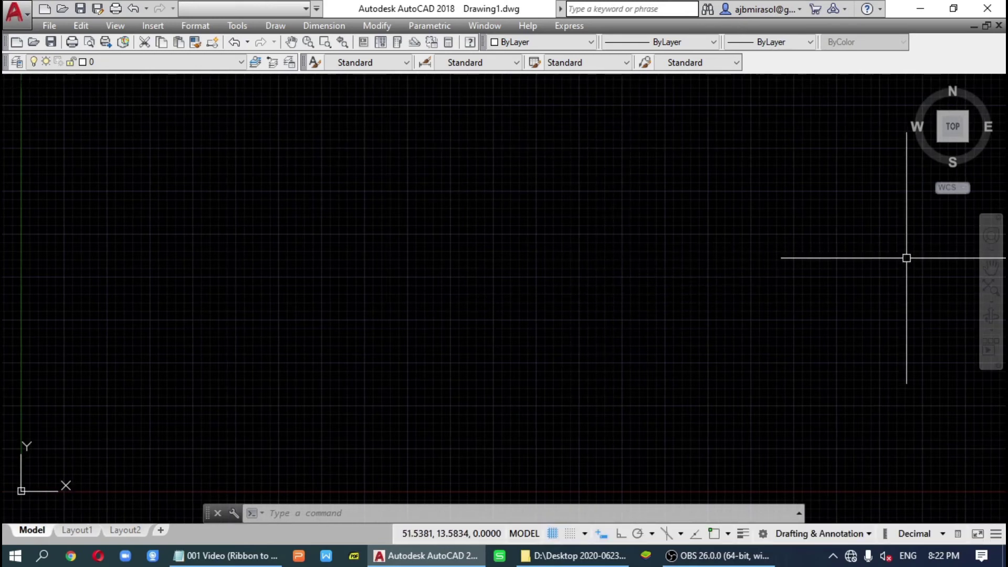
- Dock the command line below the drawing area and enlarge it to show three lines of command history
key("alt+Tab")
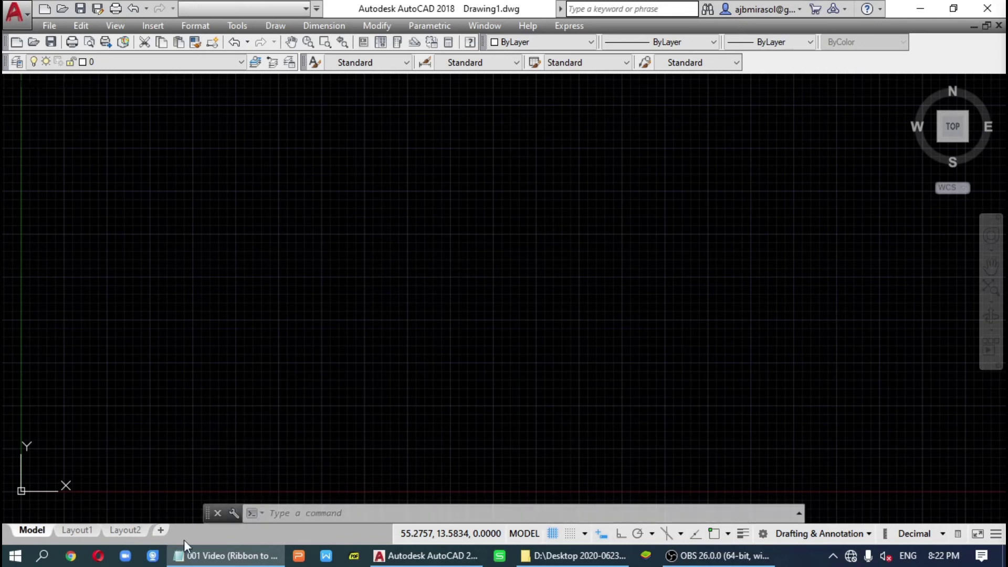
mouse_move(207, 515)
left_mouse_down()
mouse_move(219, 470)
mouse_move(216, 373)
mouse_move(194, 520)
left_mouse_up()
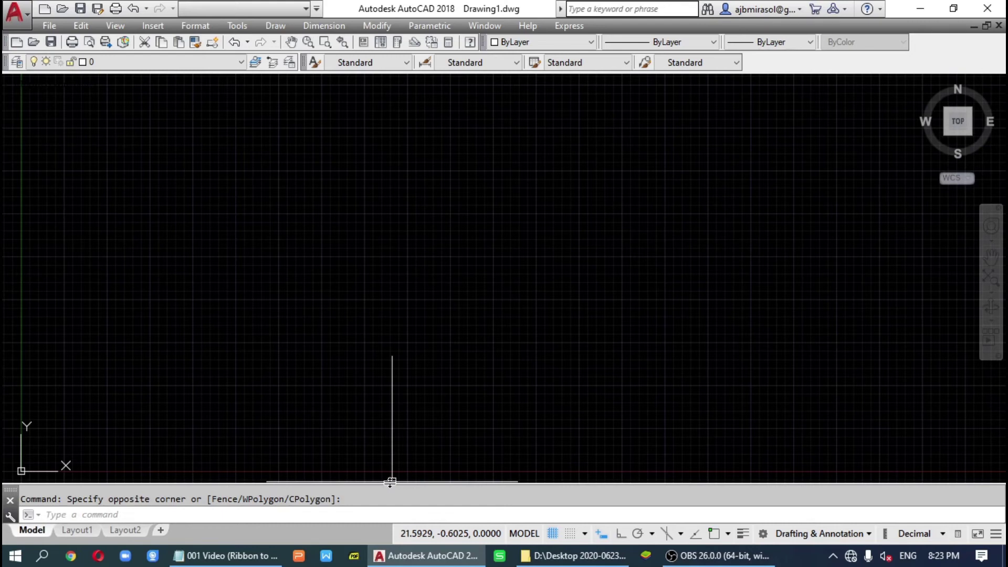
left_click_drag(390, 482, 394, 460)
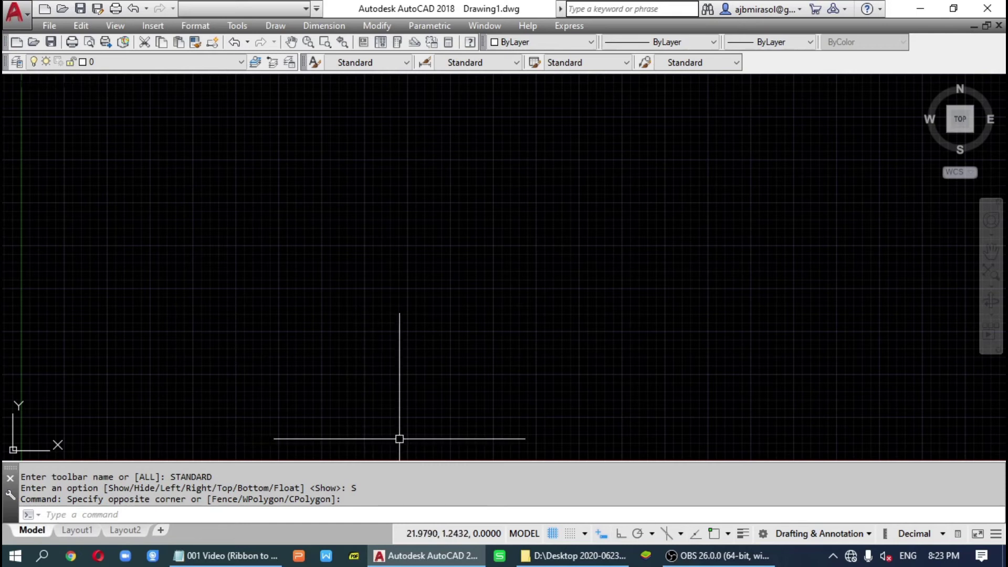
- Turn off the drawing grid
left_click(552, 535)
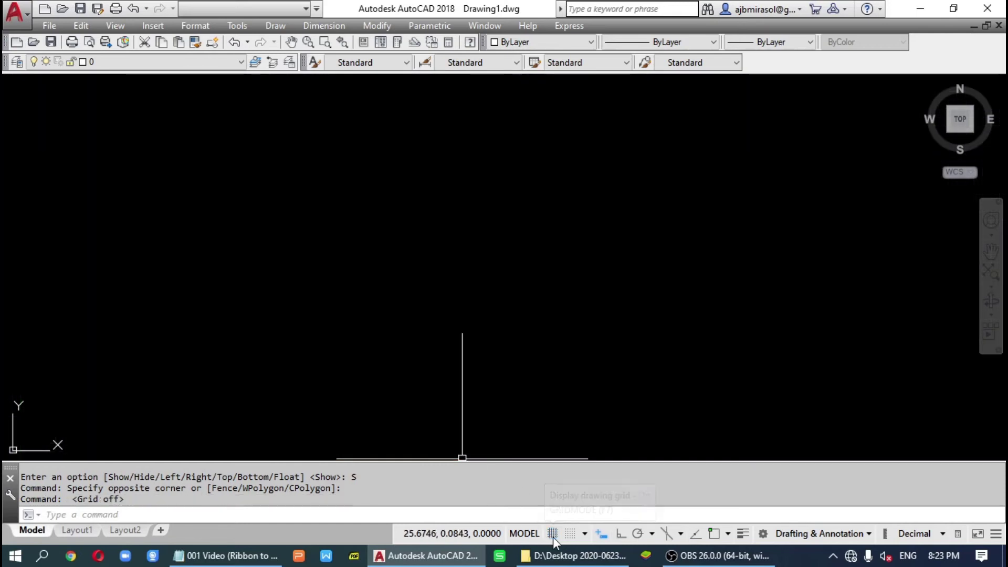
- Turn off dynamic input for the drawing
left_click(600, 535)
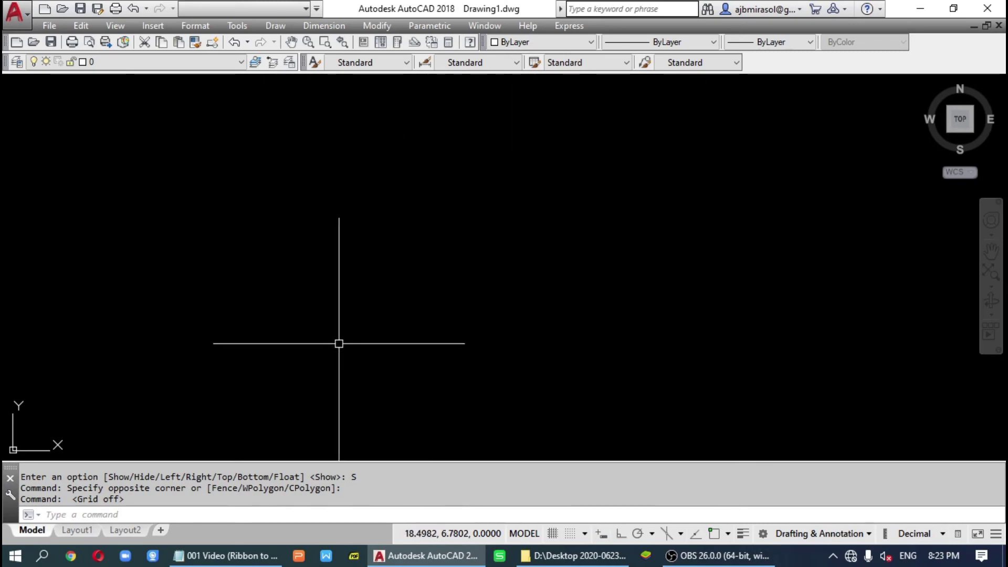
- Set the uniform background colour of 2D model space to White in the display options and apply the change
left_click(244, 30)
mouse_move(256, 458)
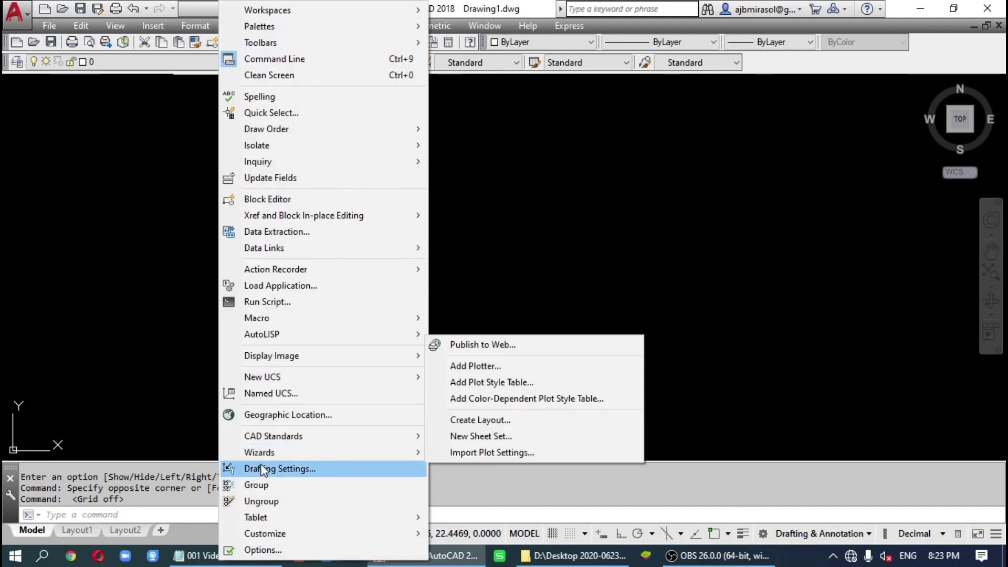
left_click(270, 549)
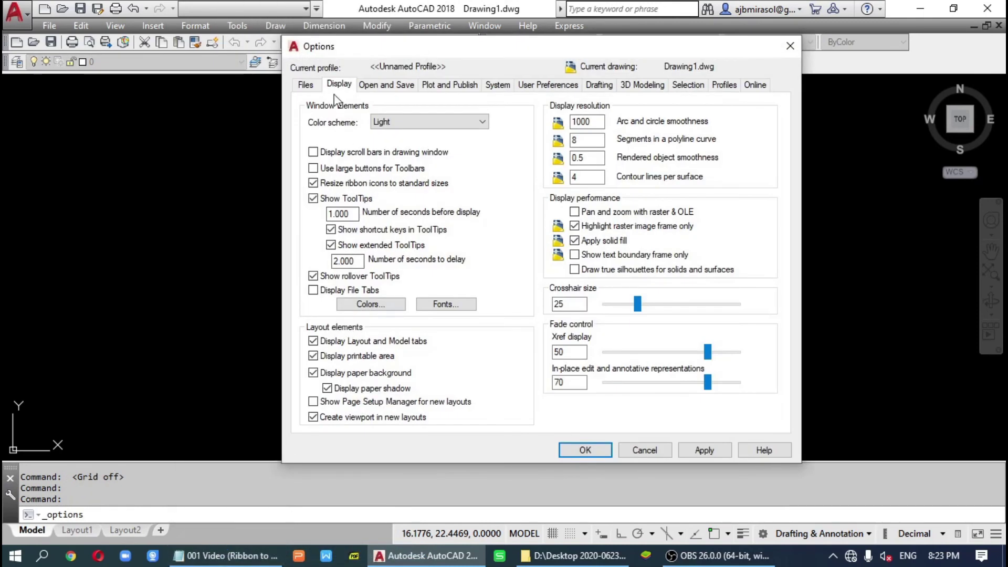
left_click(306, 85)
left_click(338, 85)
left_click(387, 305)
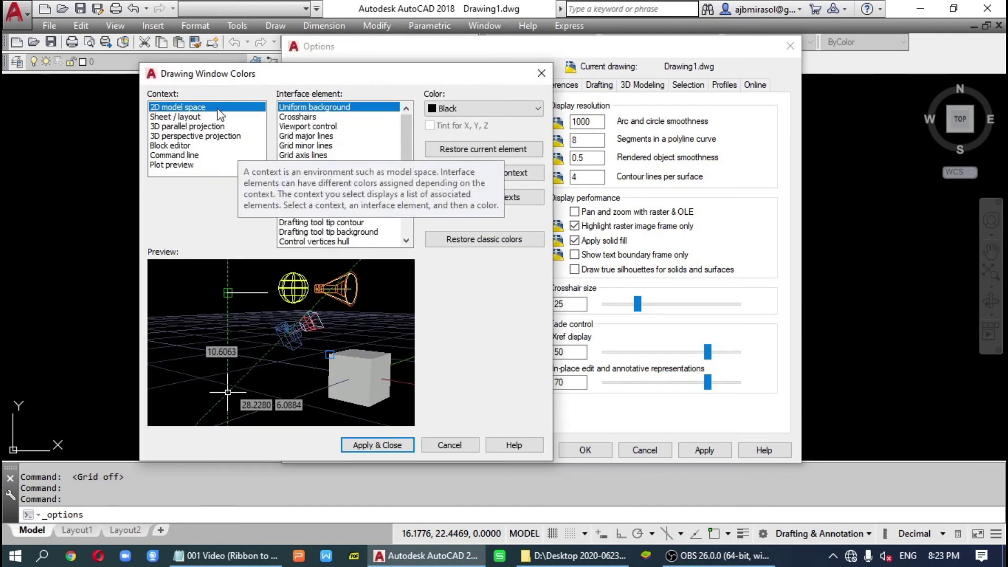
left_click(470, 109)
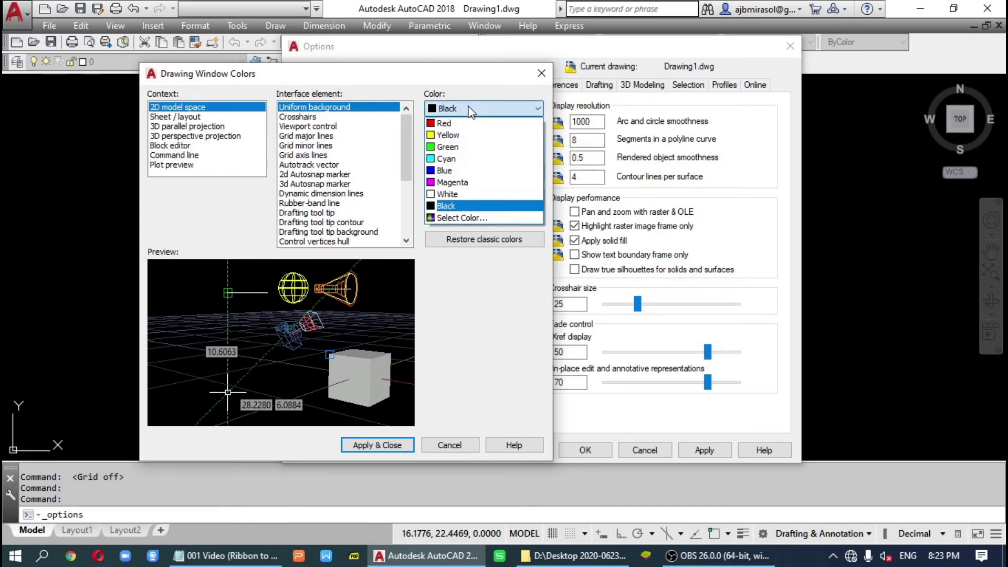
left_click(454, 194)
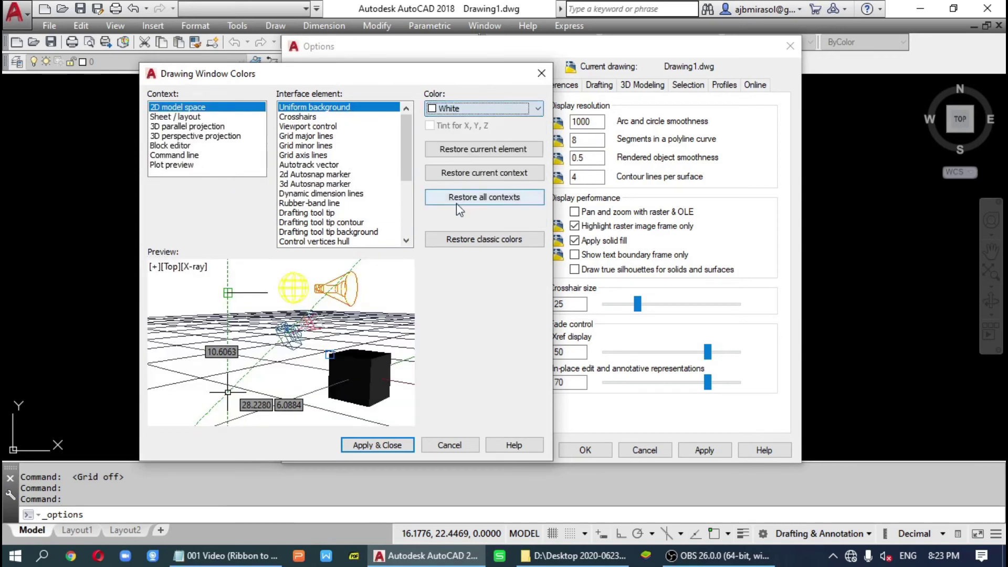
left_click(386, 446)
left_click(697, 451)
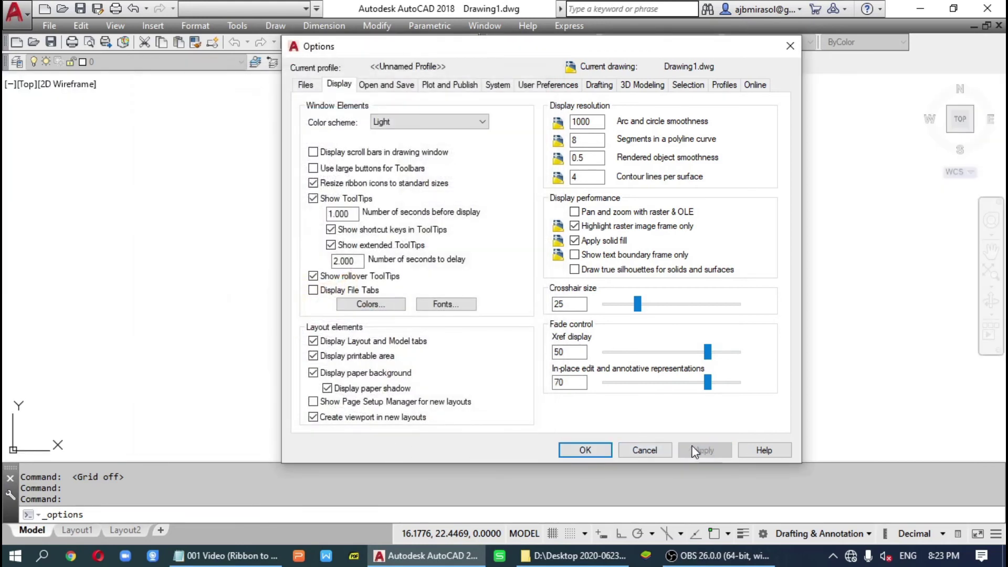
left_click(585, 450)
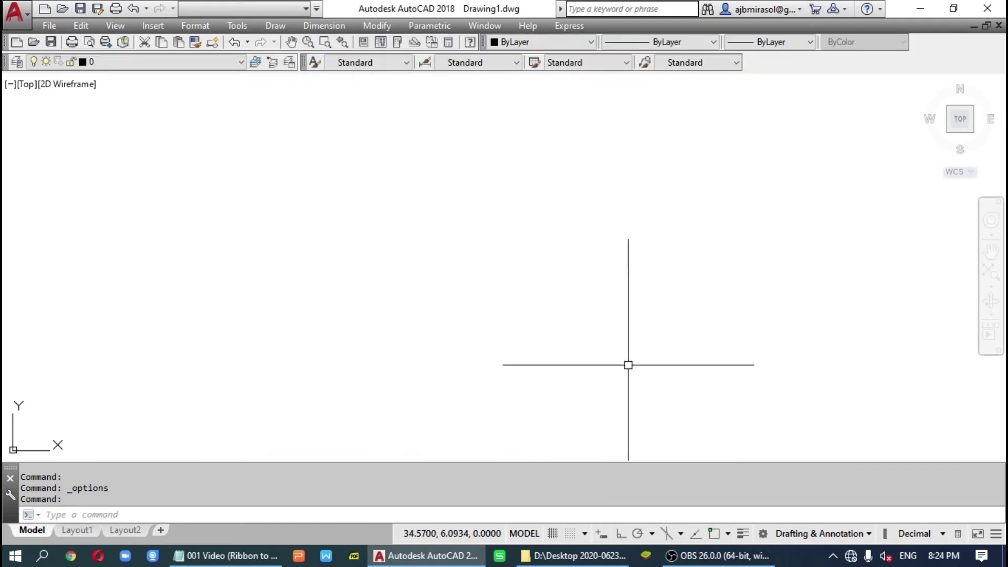
- Save the current layout as the AutoCAD Classic workspace, replacing the existing one
left_click(763, 535)
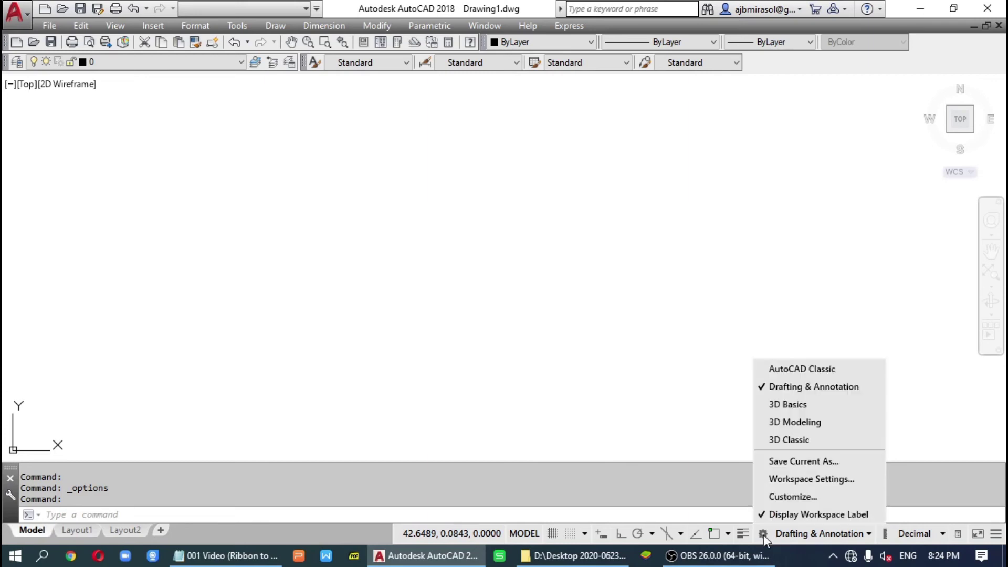
left_click(798, 461)
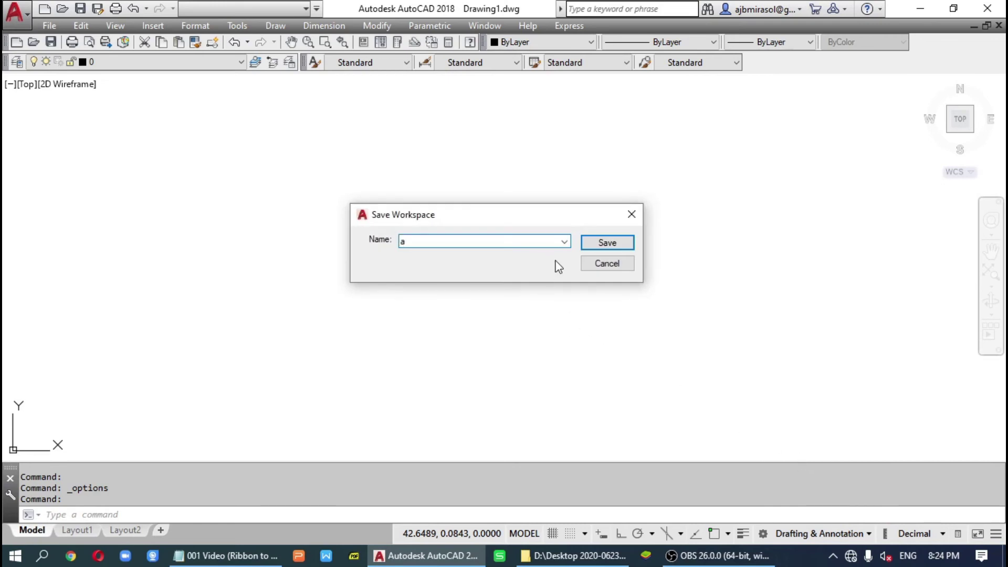
left_click(564, 243)
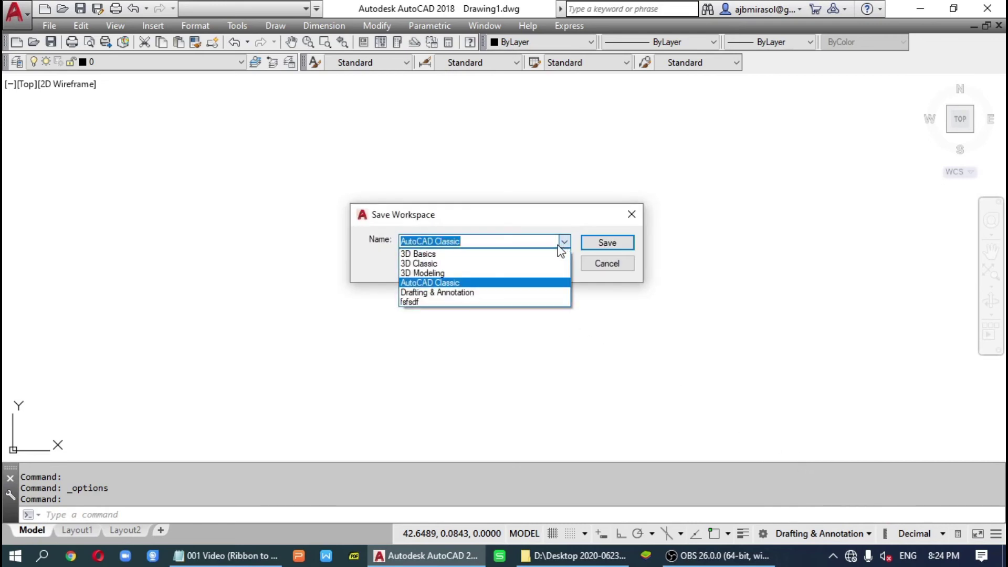
left_click(479, 286)
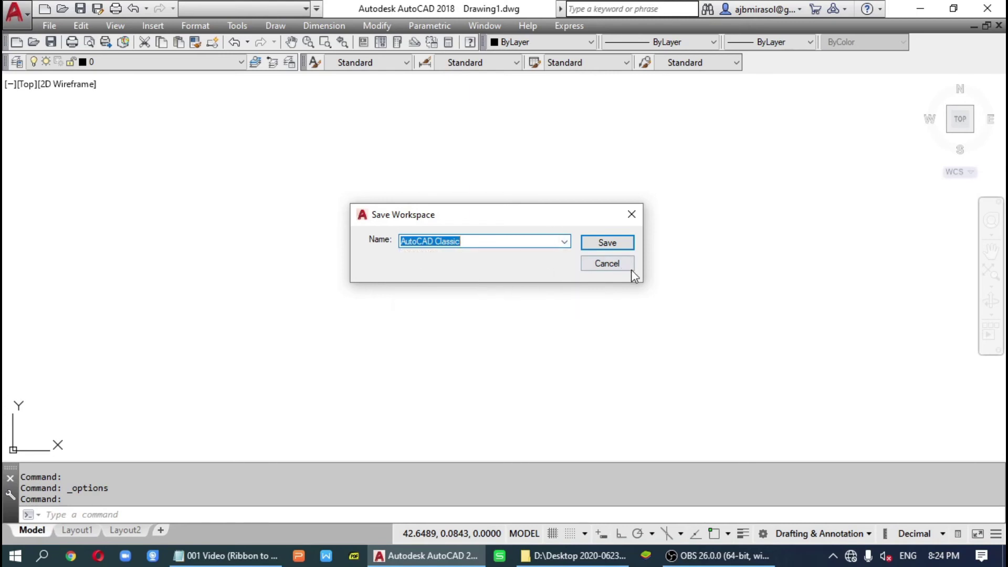
left_click(607, 242)
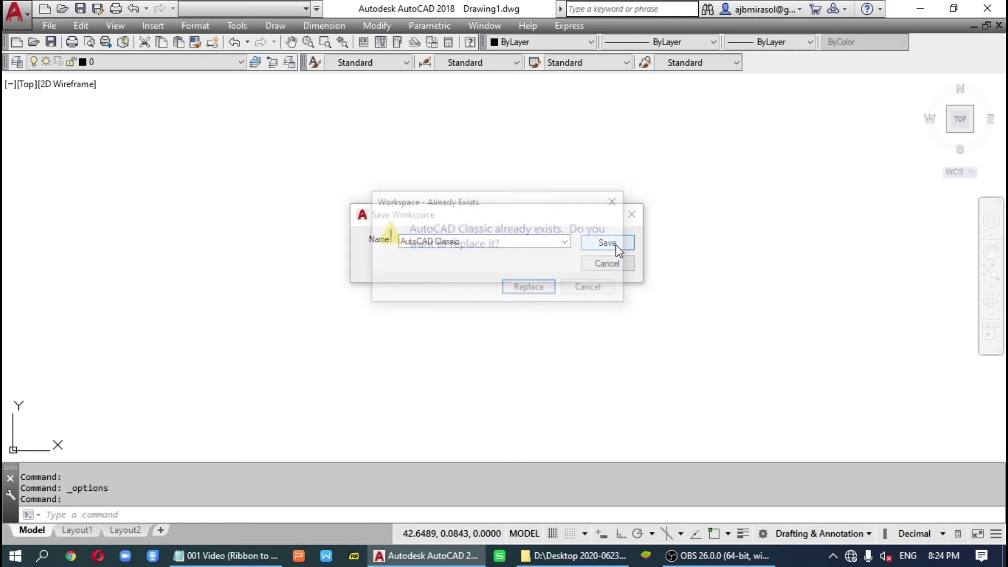
left_click(529, 288)
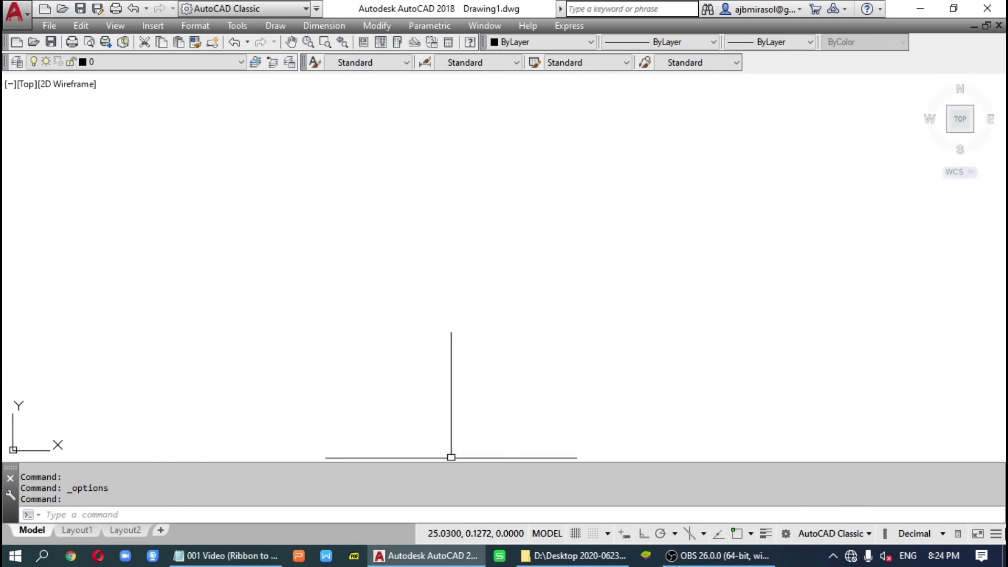
- Examine the polar tracking angle presets and the list of items that can be shown on the status bar
right_click(660, 537)
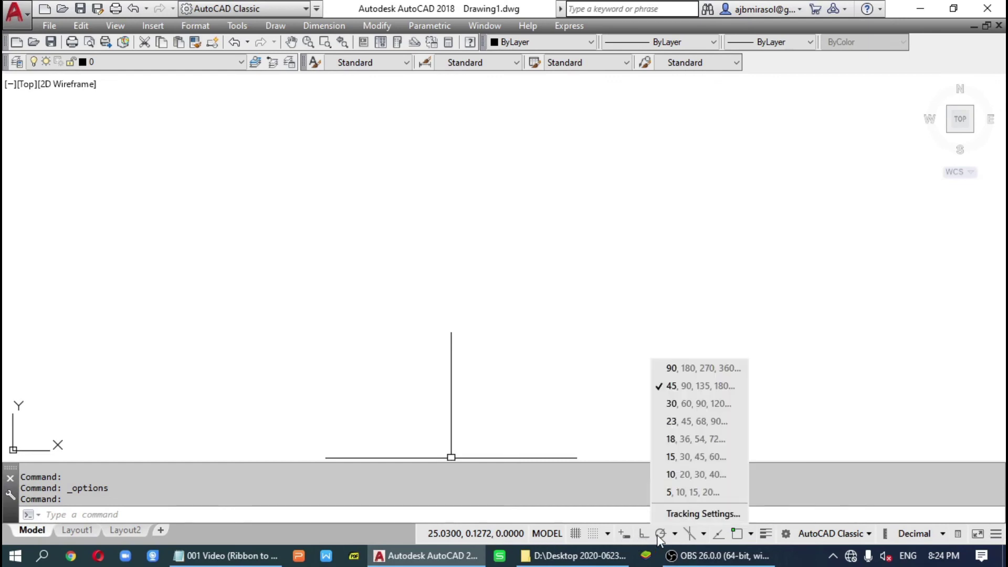
left_click(995, 536)
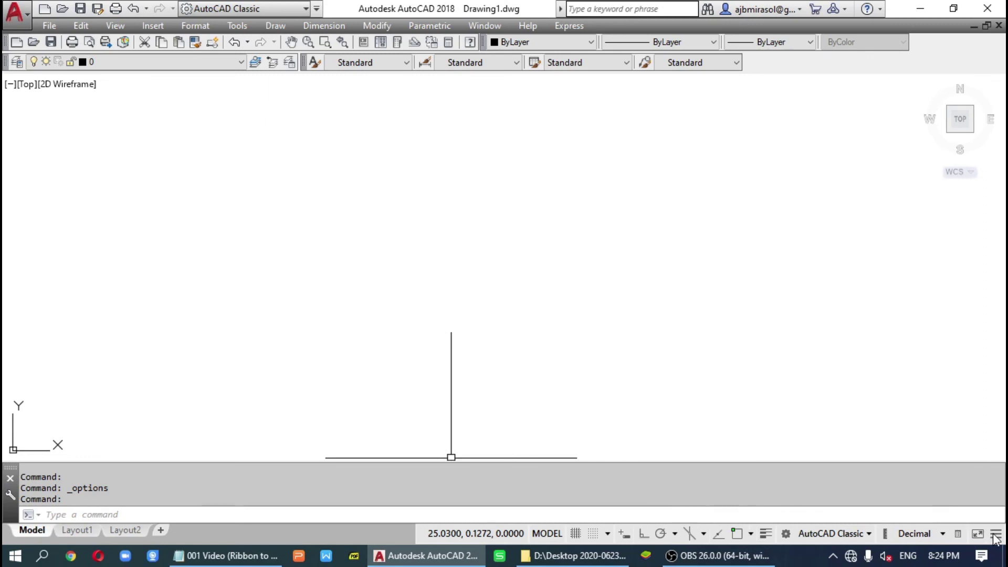
left_click(995, 538)
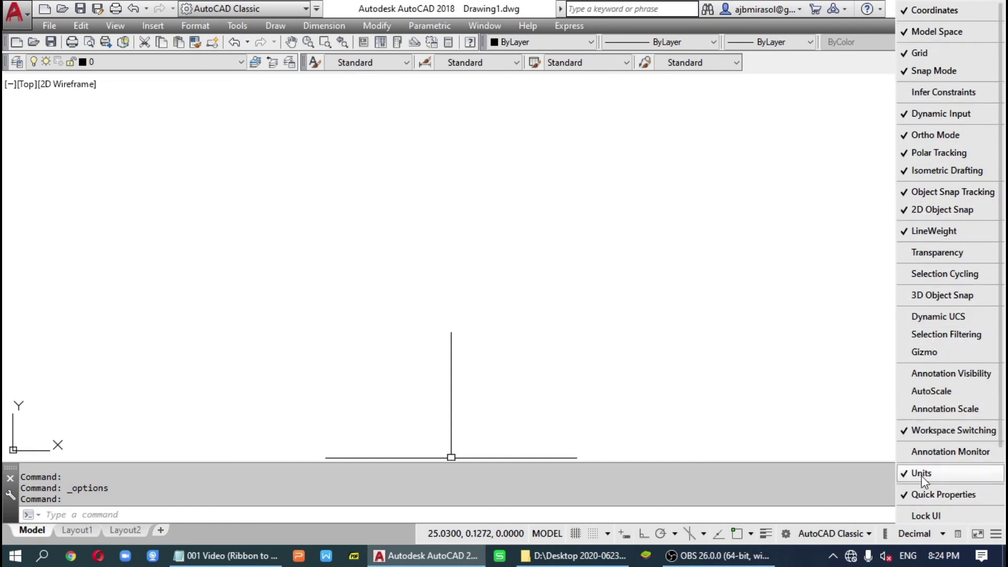
left_click(648, 309)
mouse_move(648, 308)
middle_mouse_down()
mouse_move(998, 131)
mouse_move(537, 82)
middle_mouse_up()
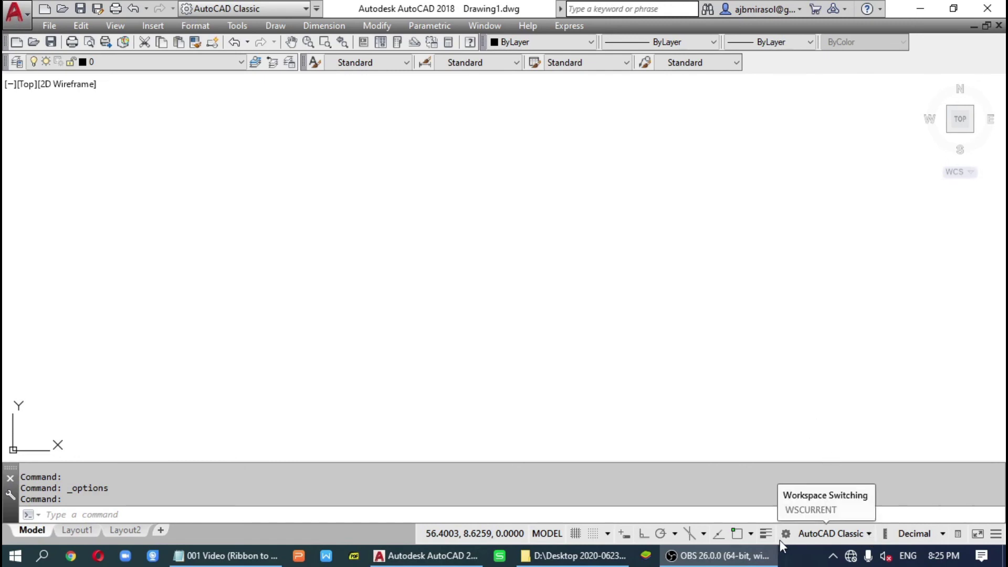
- Test workspace switching by activating Drafting & Annotation and 3D Basics, and return to the AutoCAD Classic workspace
left_click(868, 536)
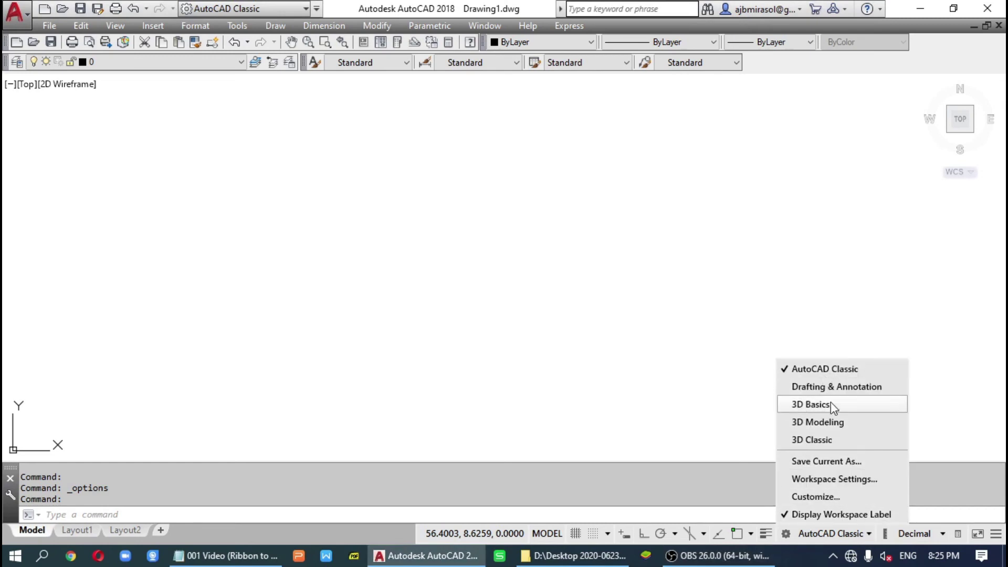
left_click(836, 387)
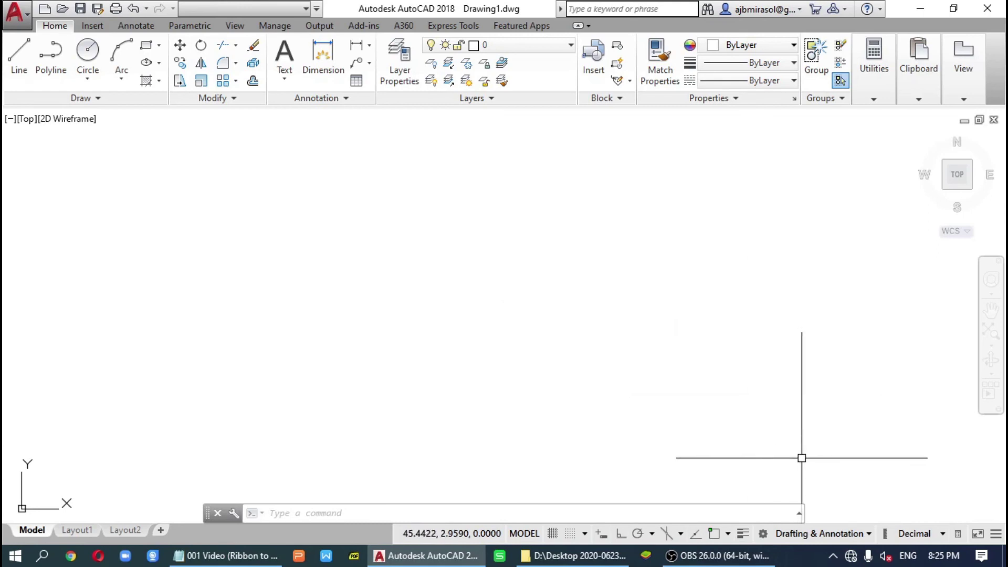
left_click(856, 534)
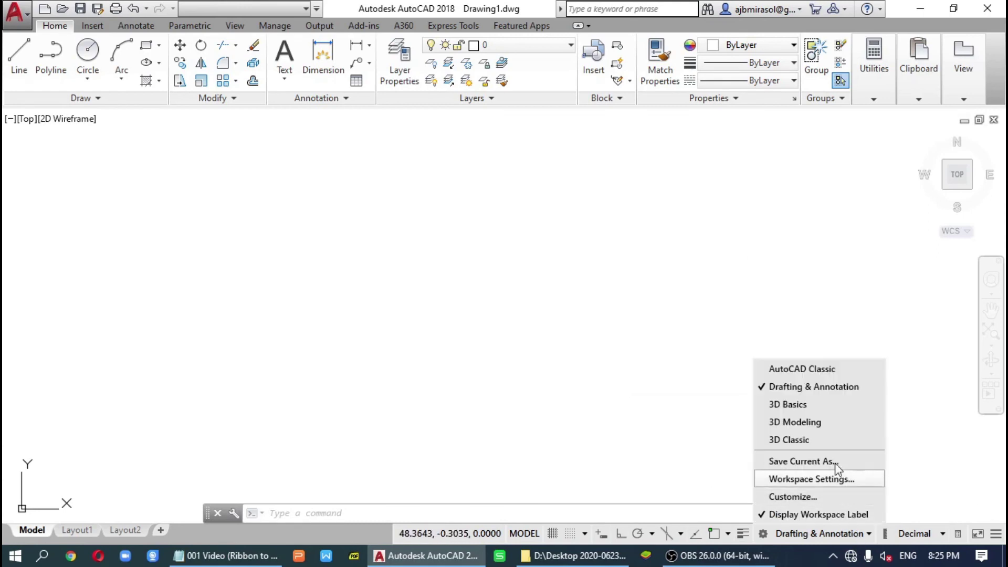
left_click(799, 408)
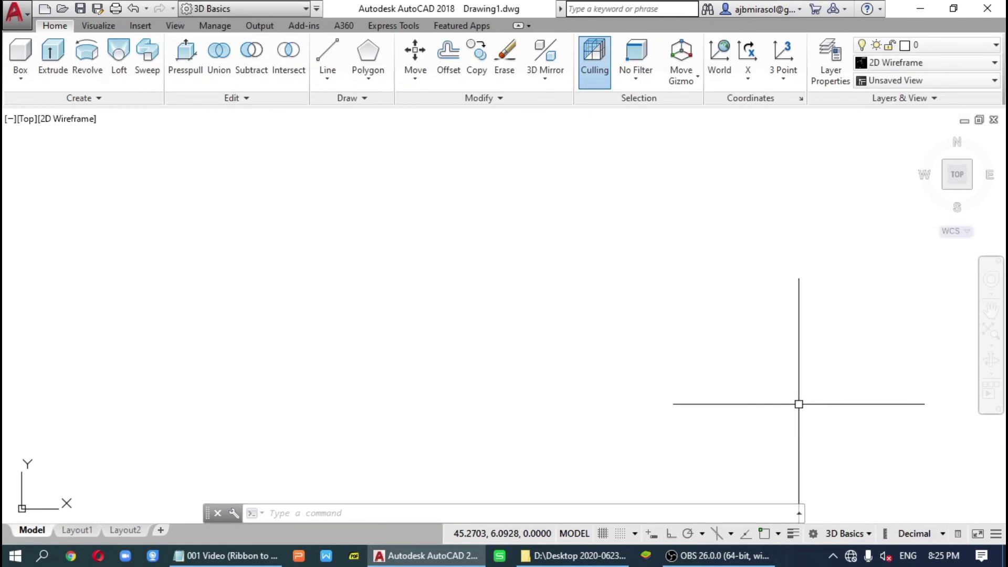
left_click(865, 534)
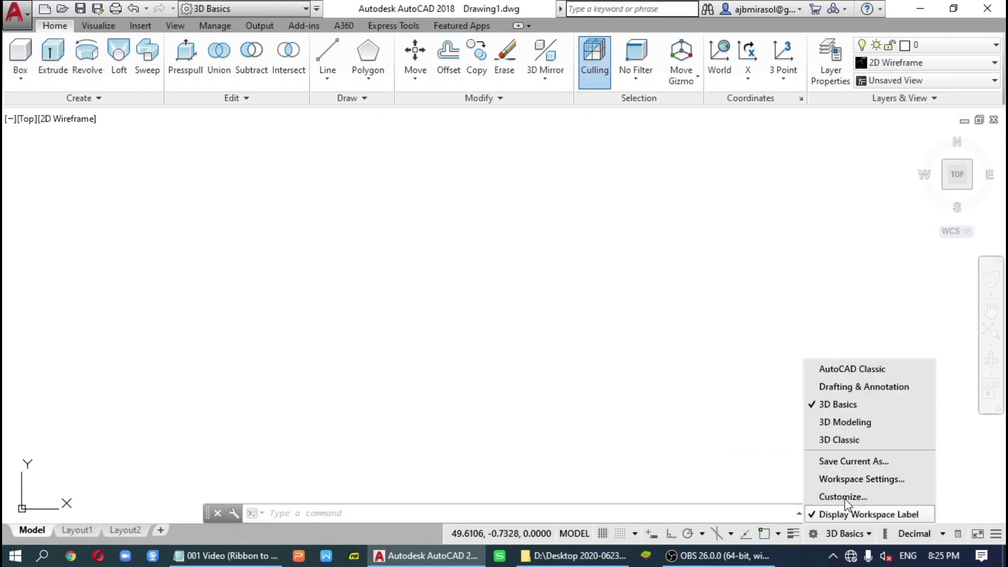
left_click(834, 370)
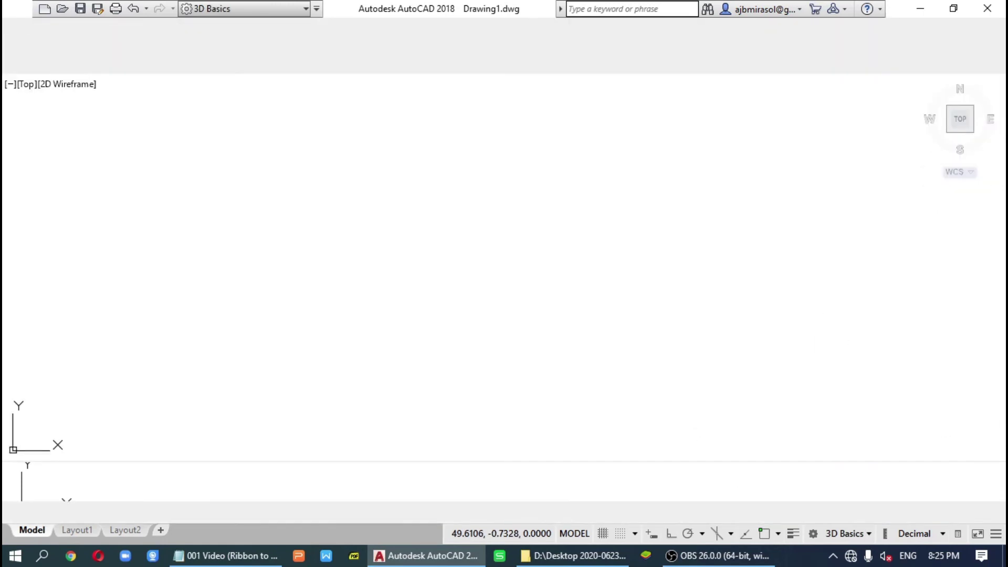